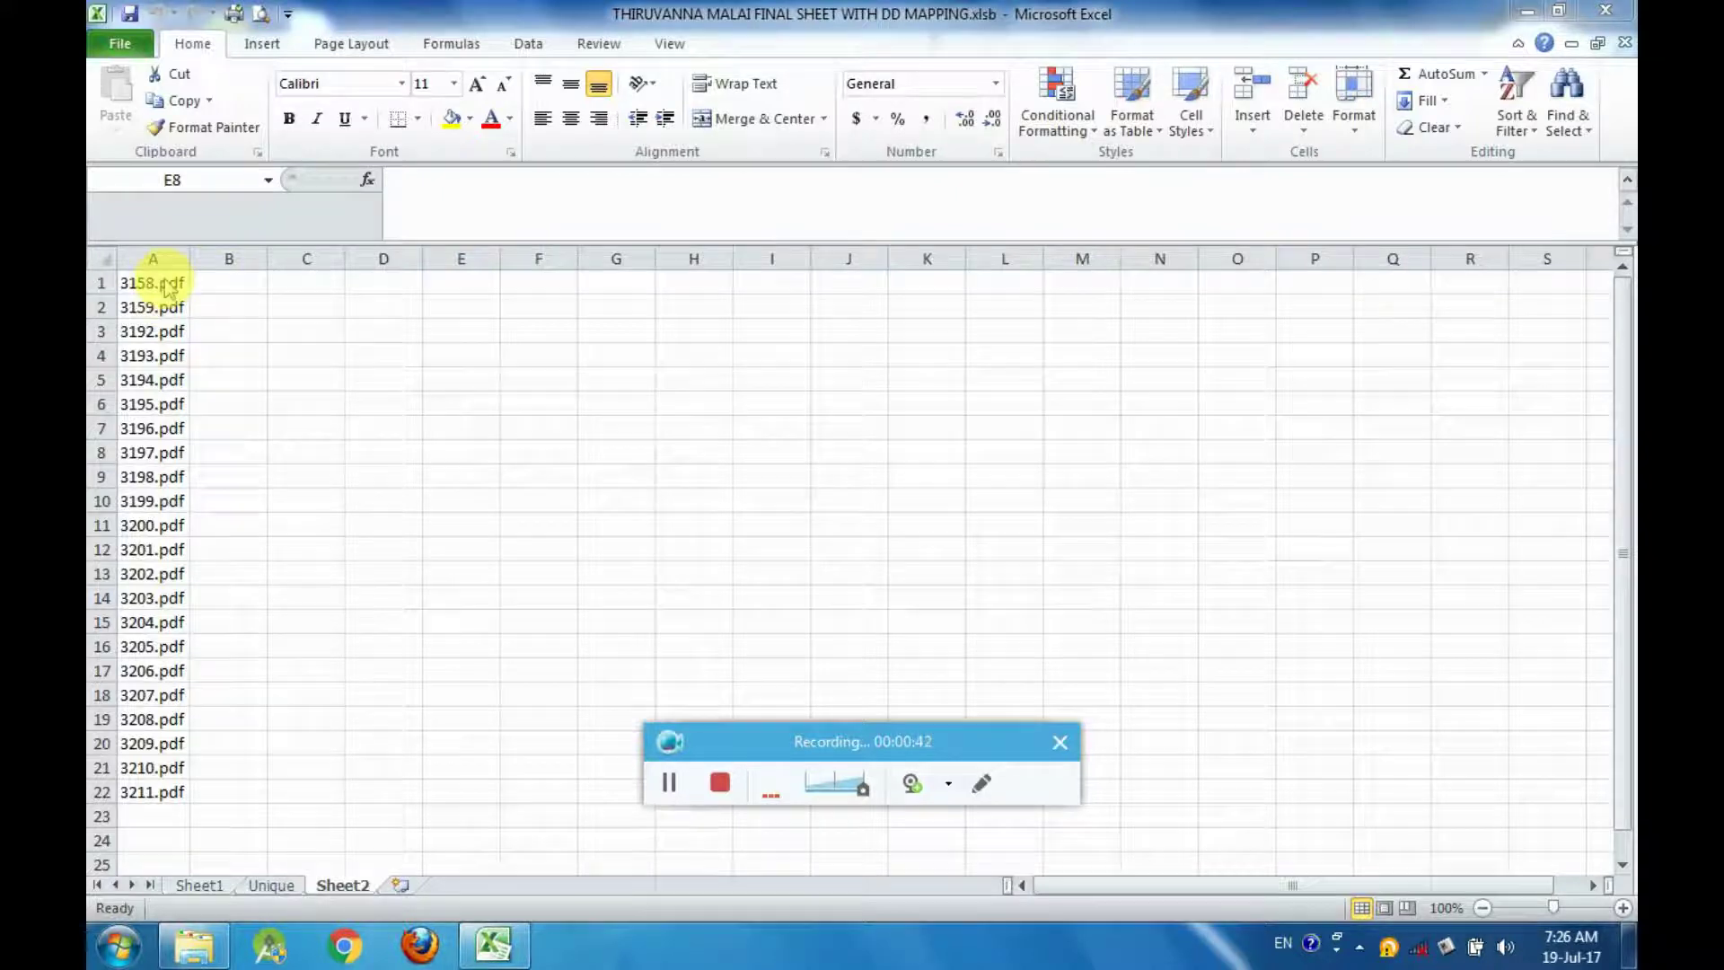
Copy the file name 3158.pdf from cell A1 and switch to the THIRUVANAMALAI folder window.
{"action": "key", "text": "alt+Tab"}
{"action": "left_click", "coordinate": [167, 285]}
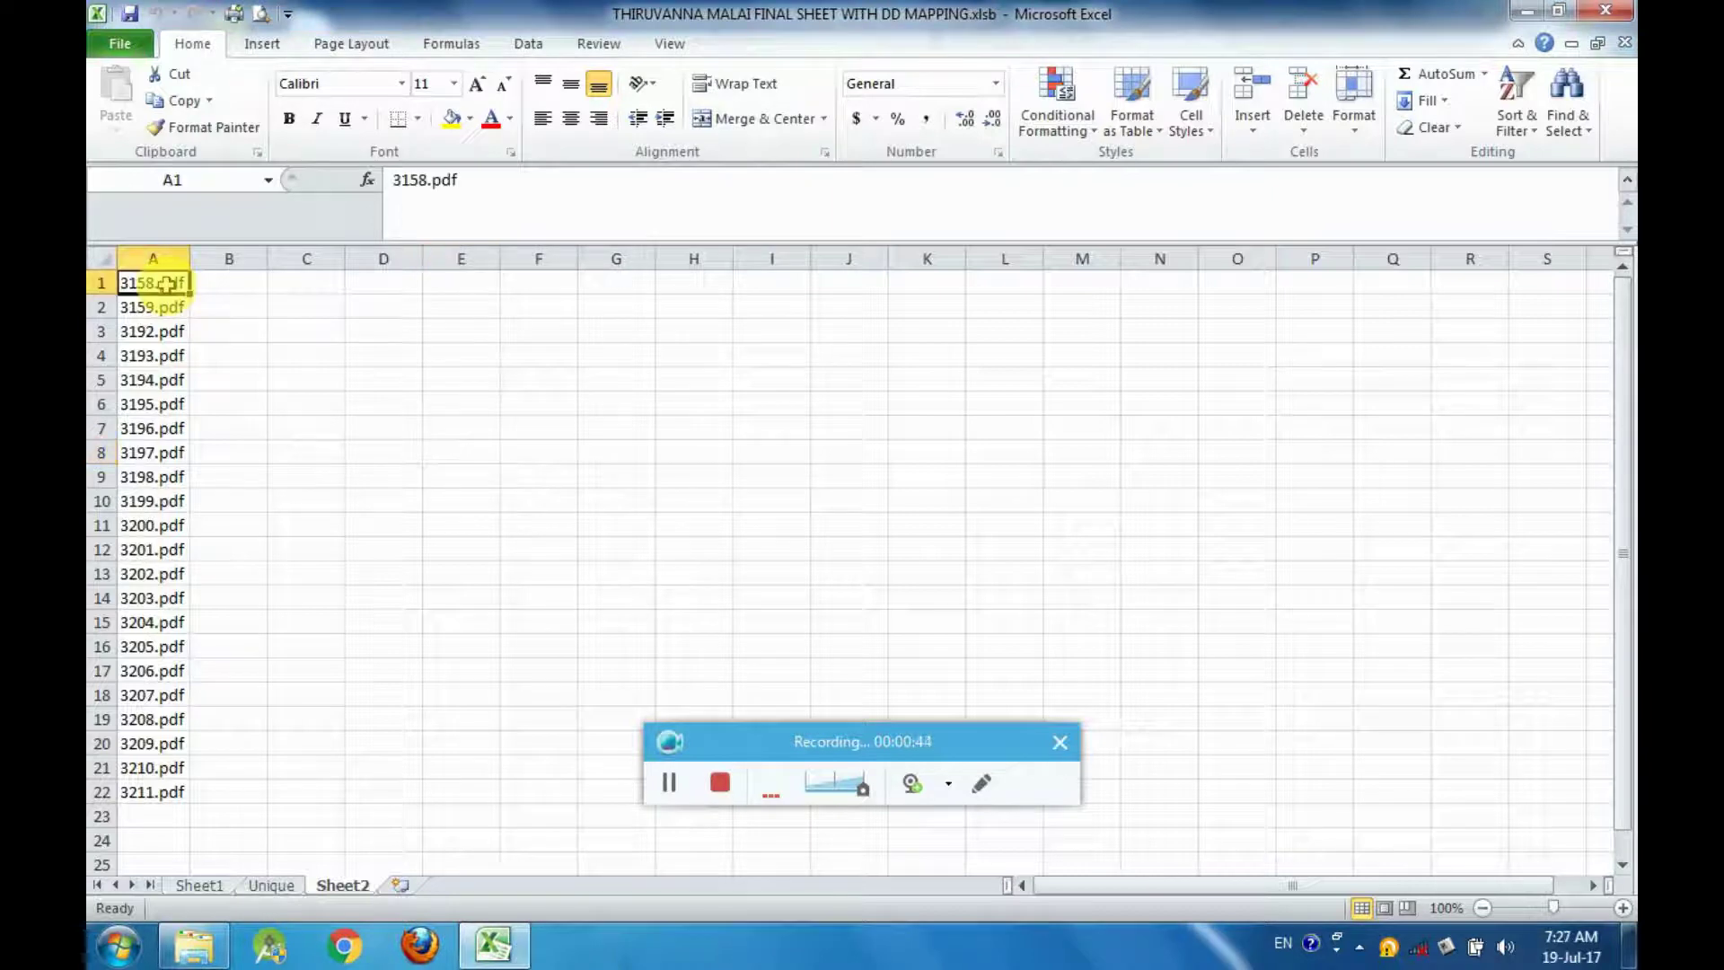
{"action": "key", "text": "ctrl+c"}
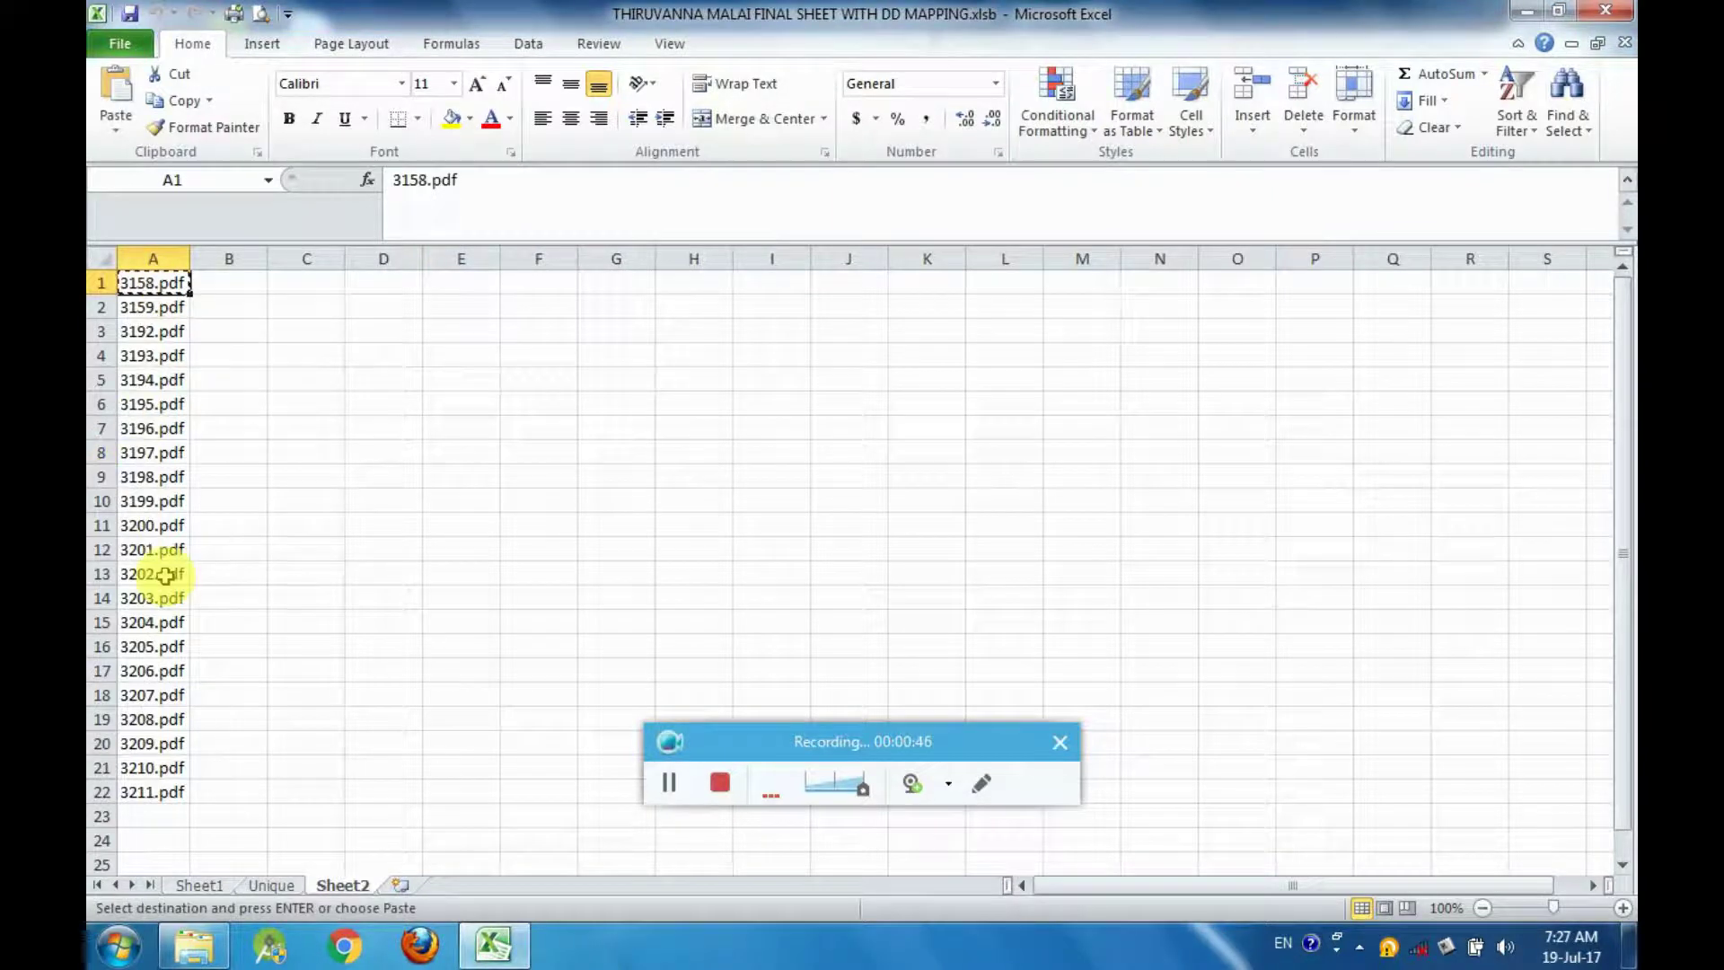
{"action": "left_click", "coordinate": [202, 947]}
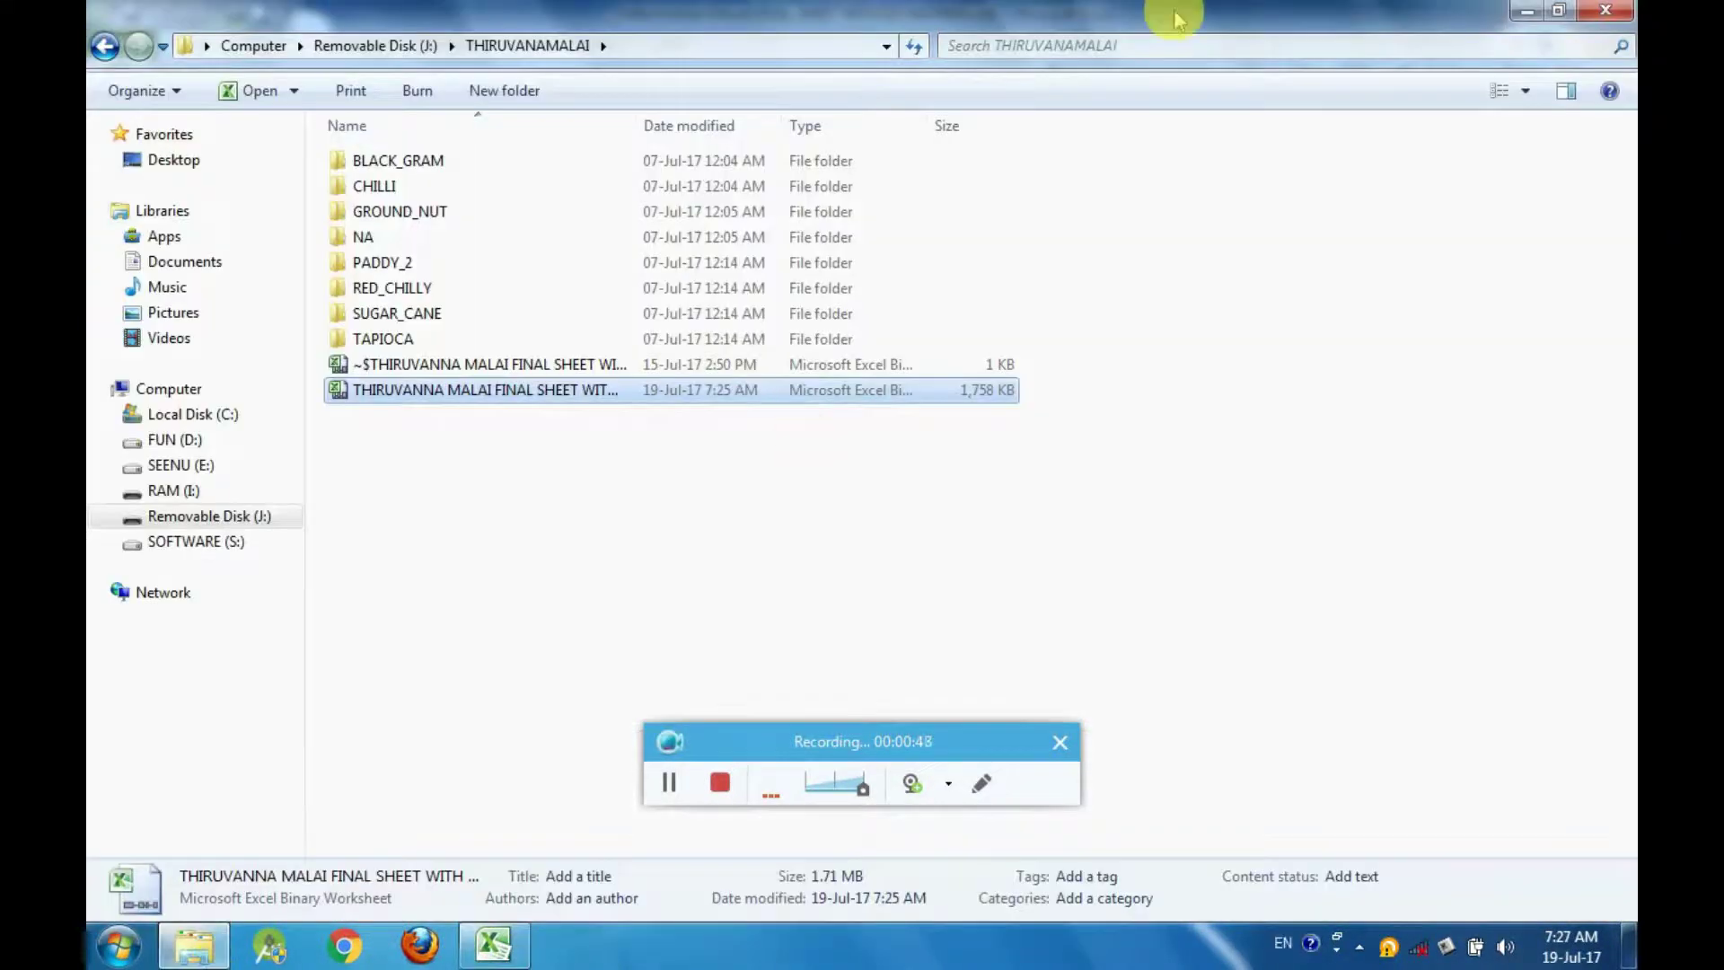
Search the folder for 3158.pdf, then return to Excel and cancel the pending copy.
{"action": "left_click", "coordinate": [1128, 47]}
{"action": "key", "text": "ctrl+v"}
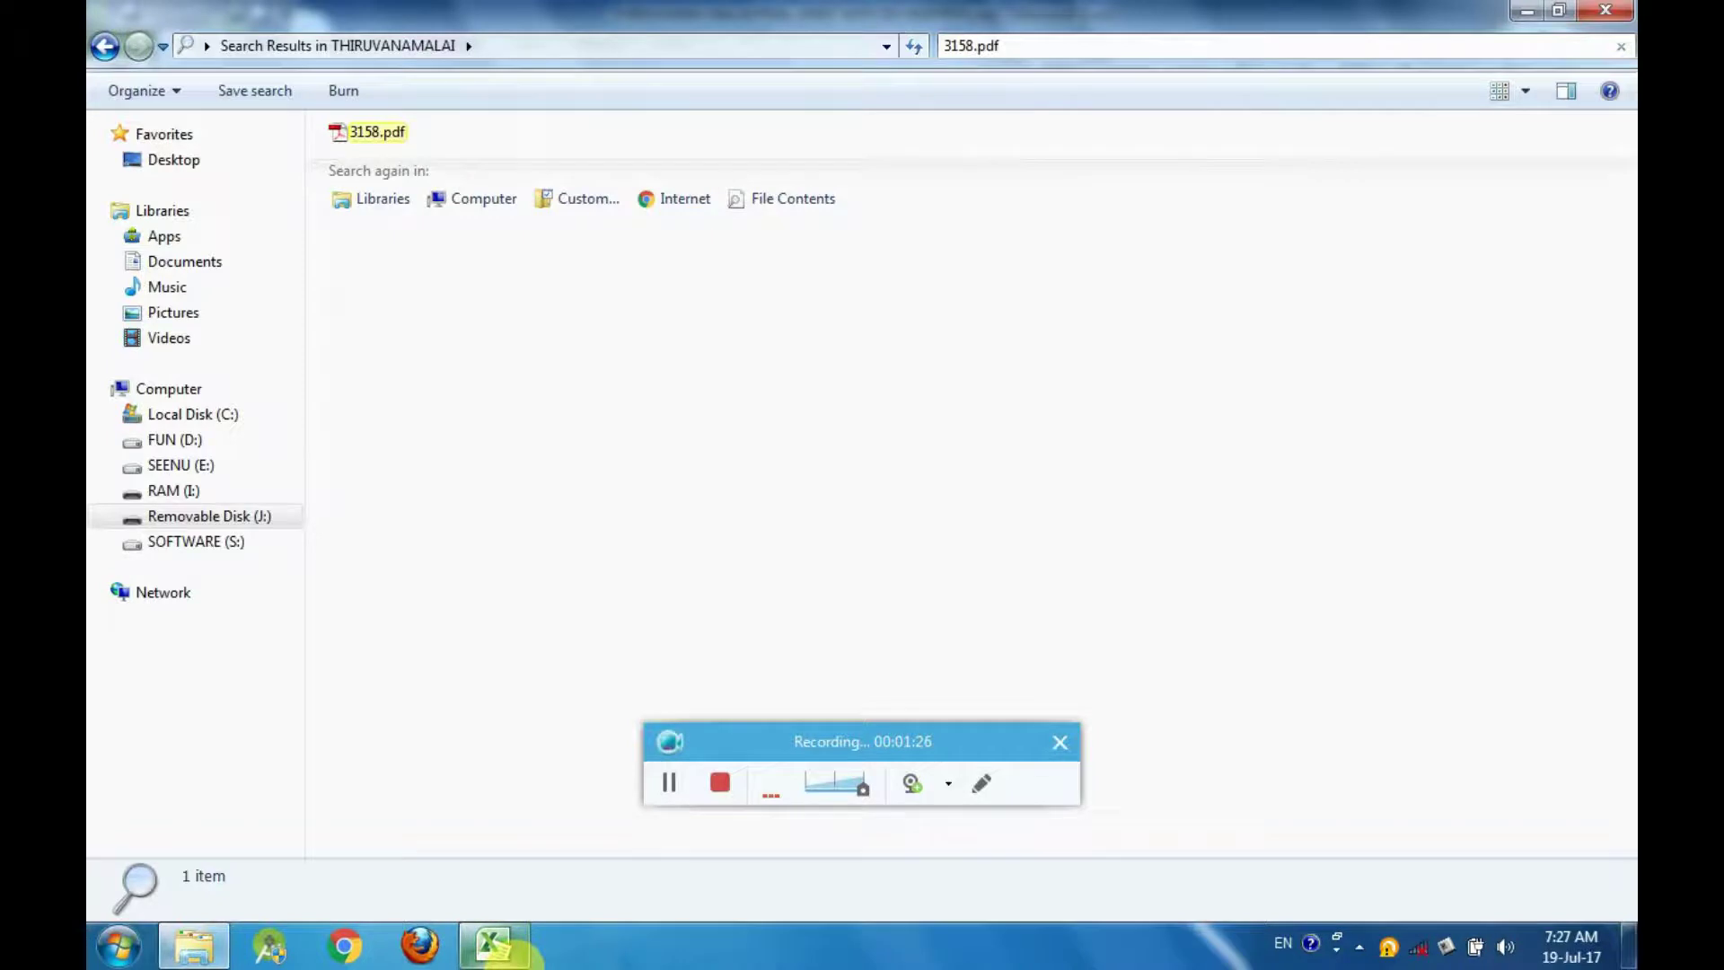
{"action": "left_click", "coordinate": [493, 944]}
{"action": "key", "text": "Escape"}
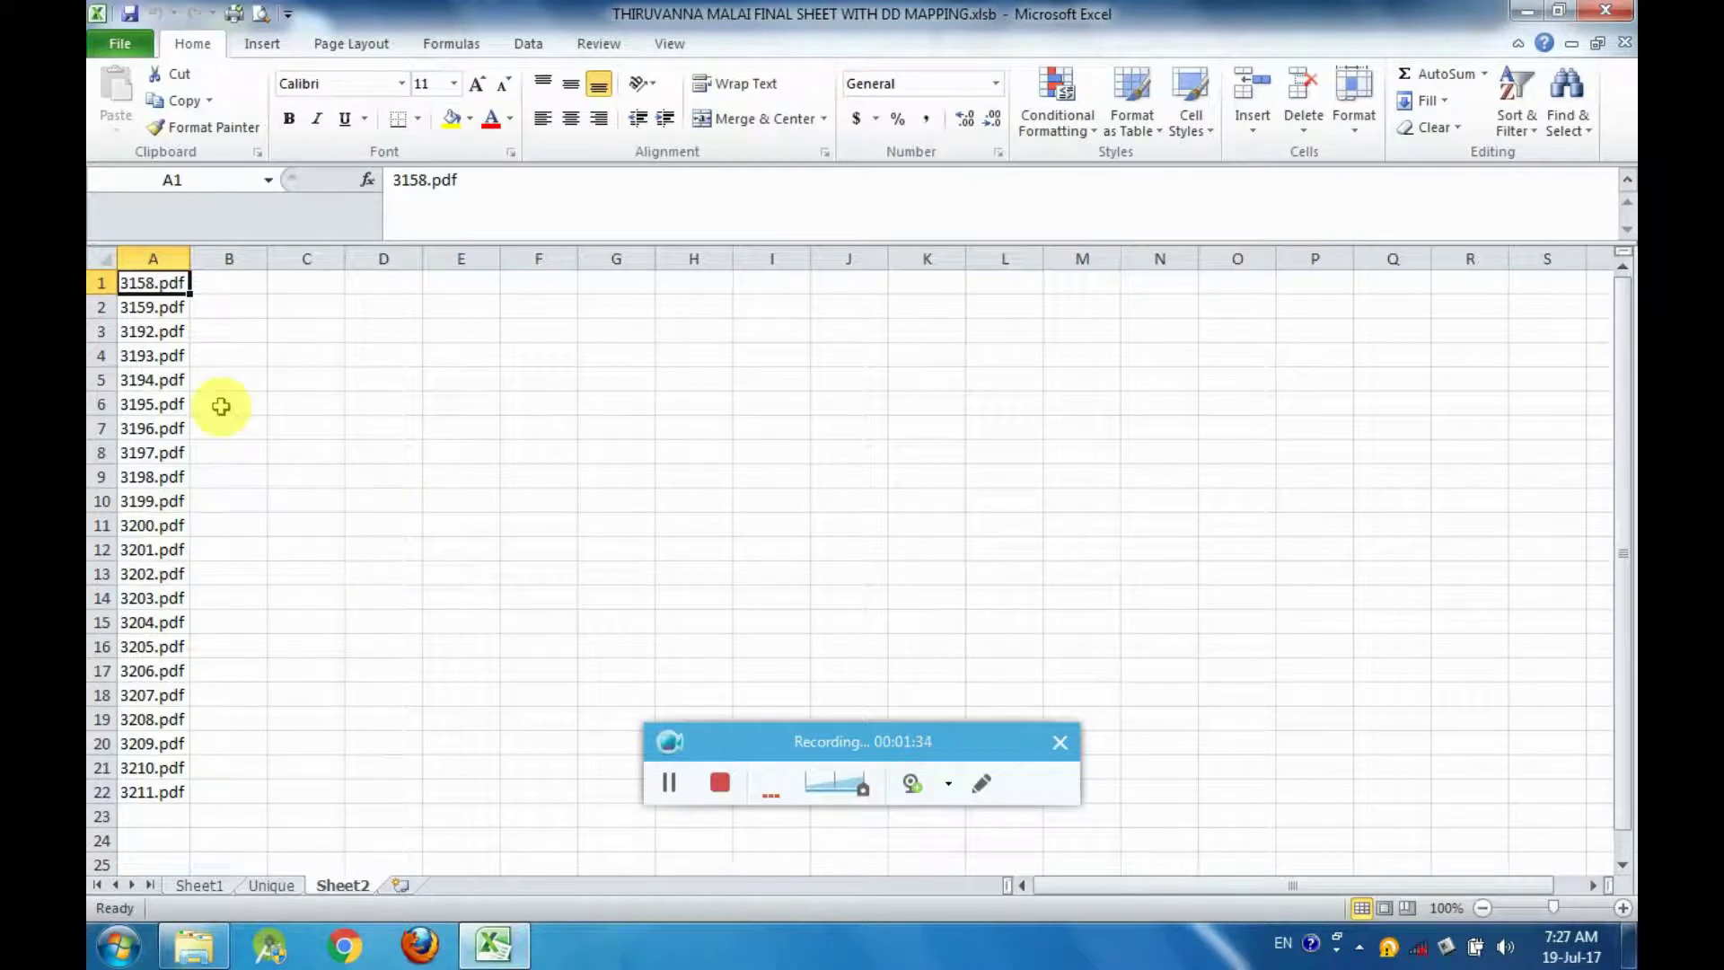
Replace '.pdf' with ' OR' in all 22 file names in column A.
{"action": "left_click", "coordinate": [157, 247]}
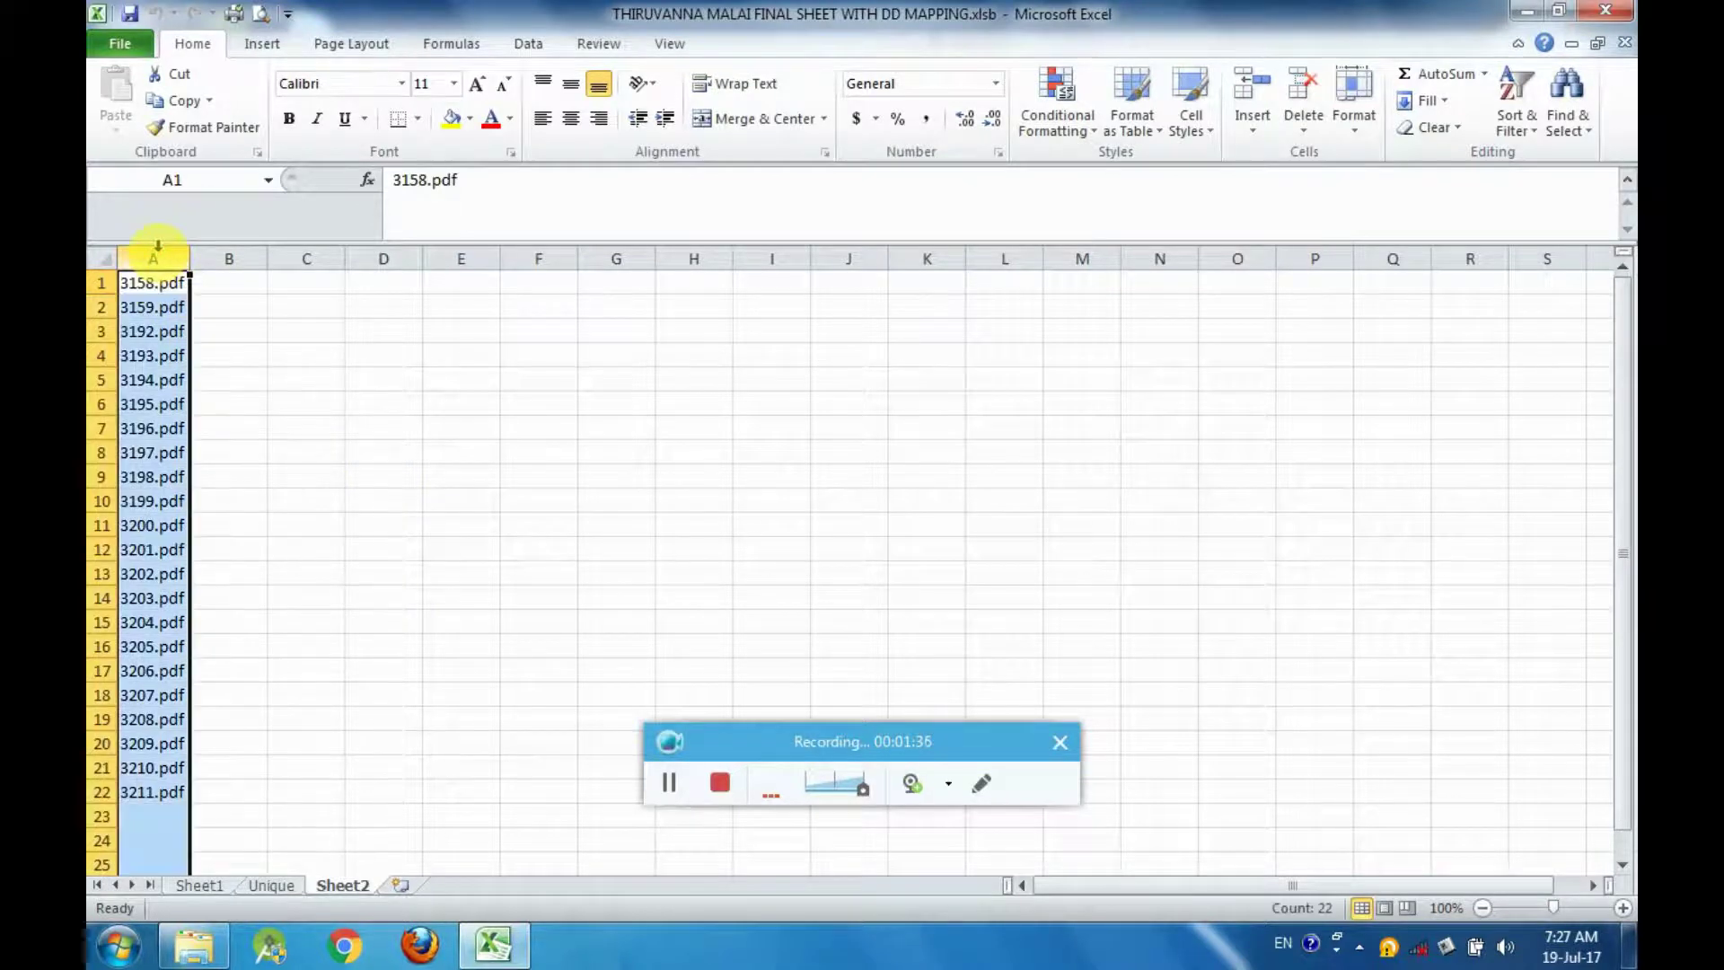
{"action": "key", "text": "ctrl+f"}
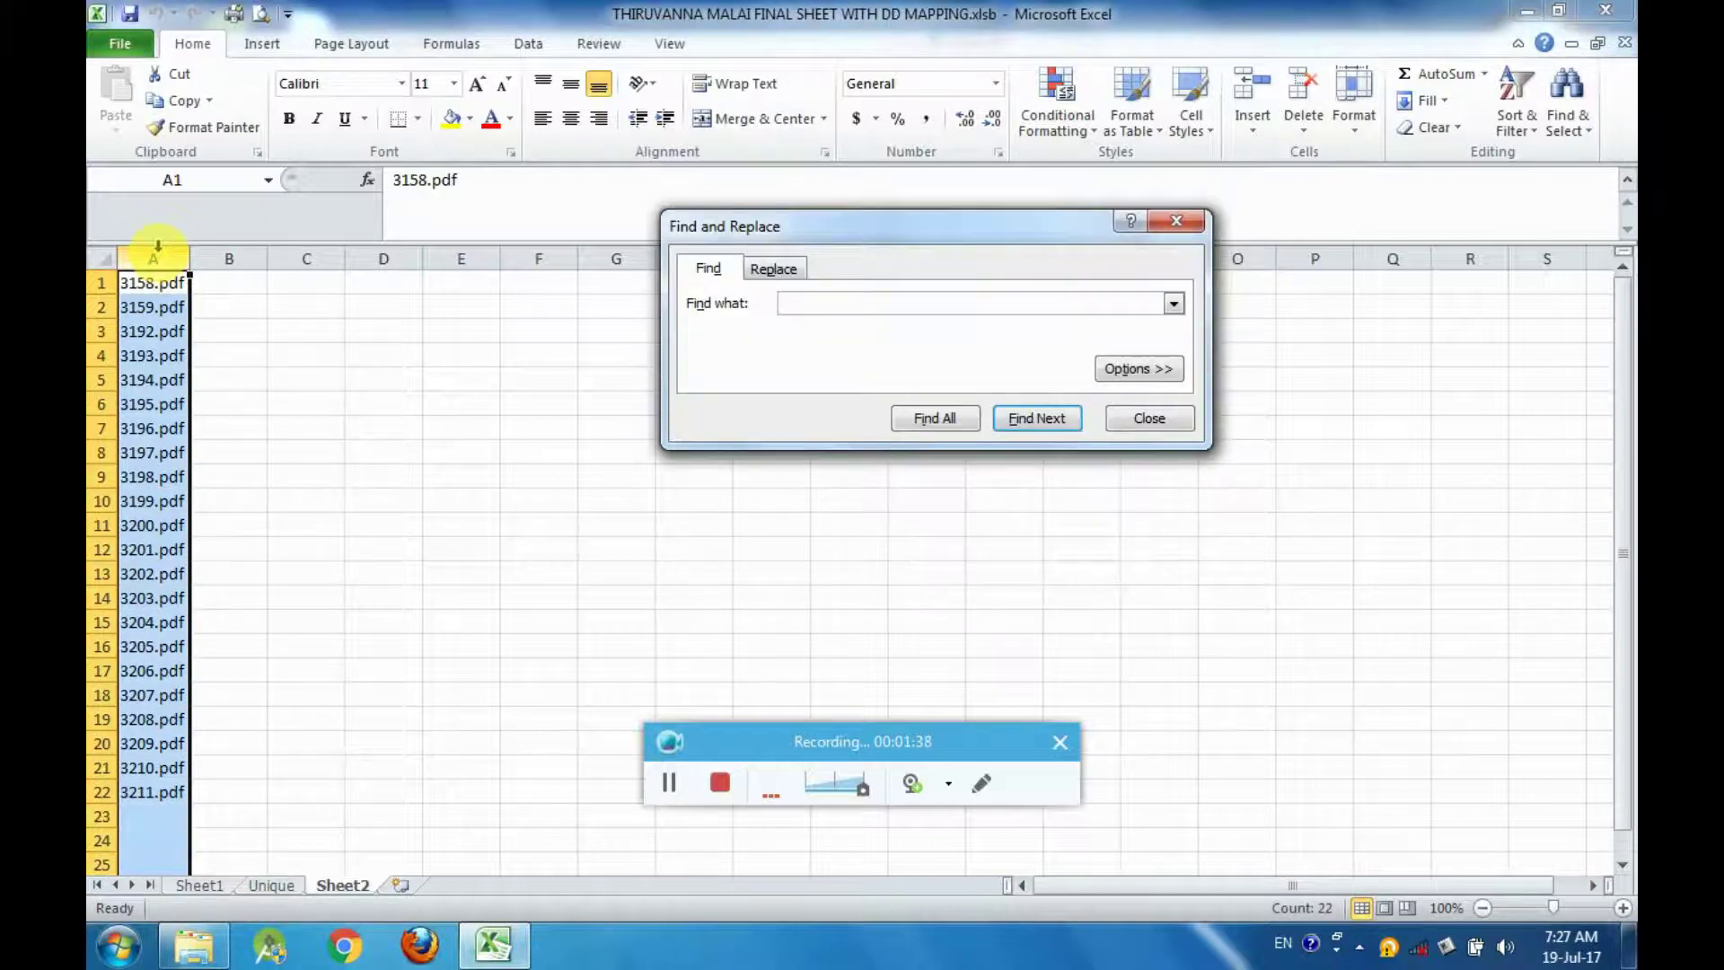
{"action": "type", "text": ".pdf"}
{"action": "left_click", "coordinate": [776, 268]}
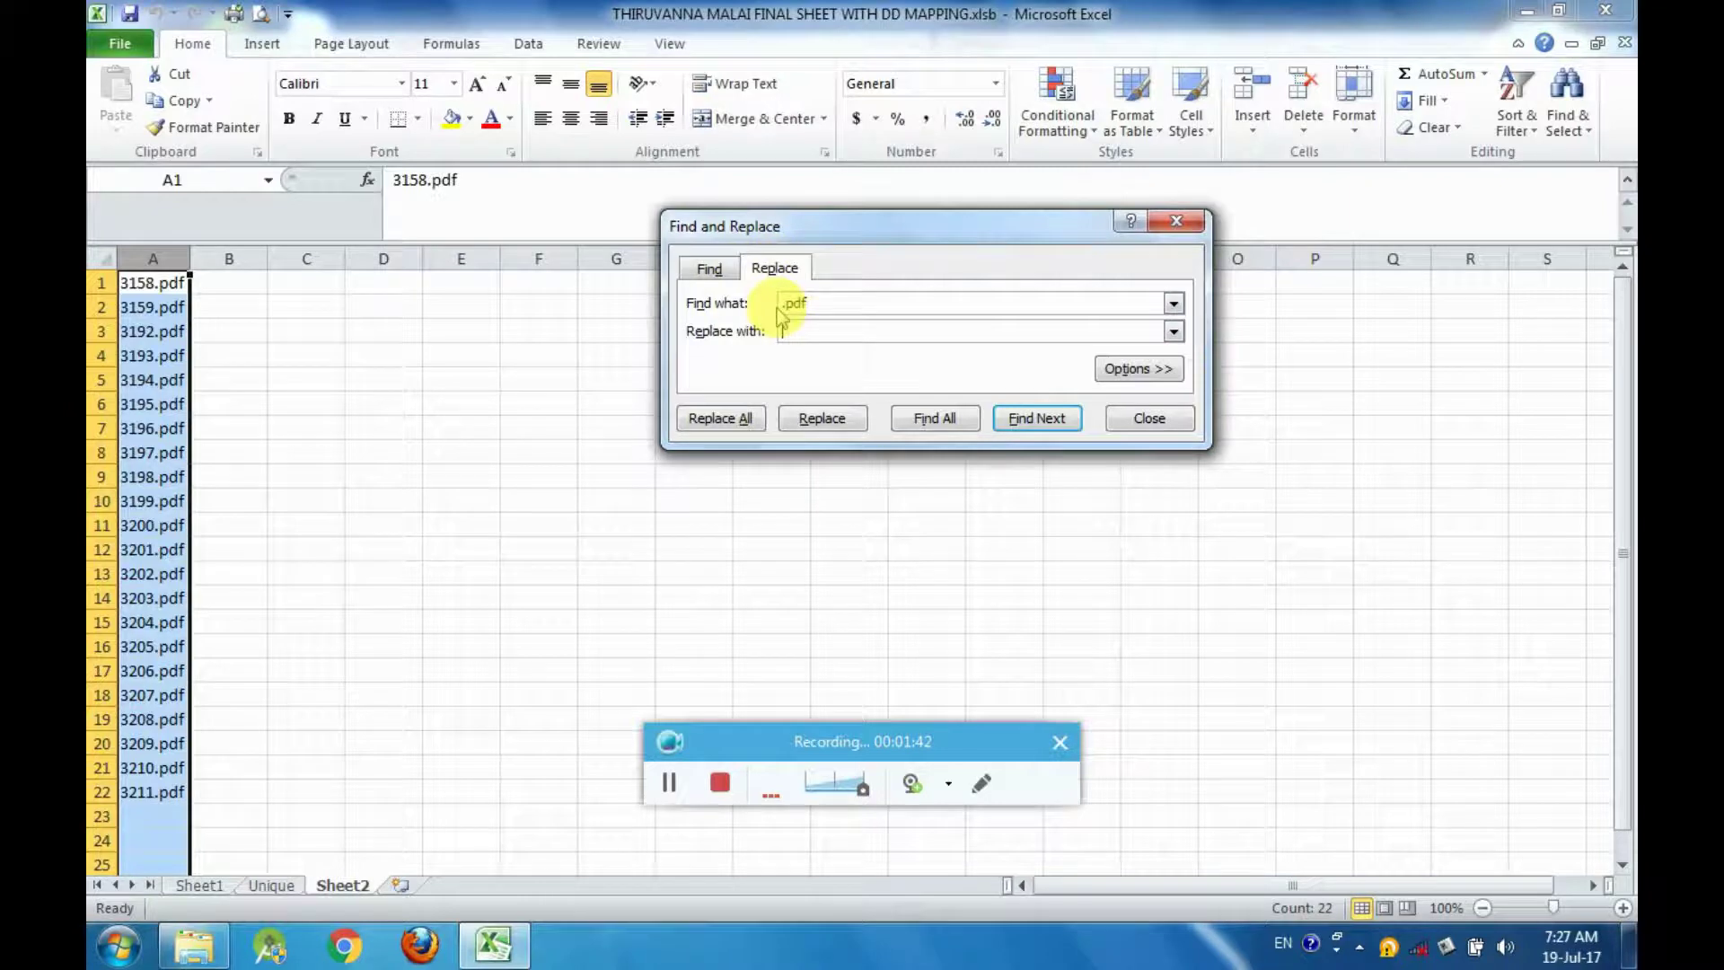
{"action": "type", "text": "0"}
{"action": "type", "text": "R"}
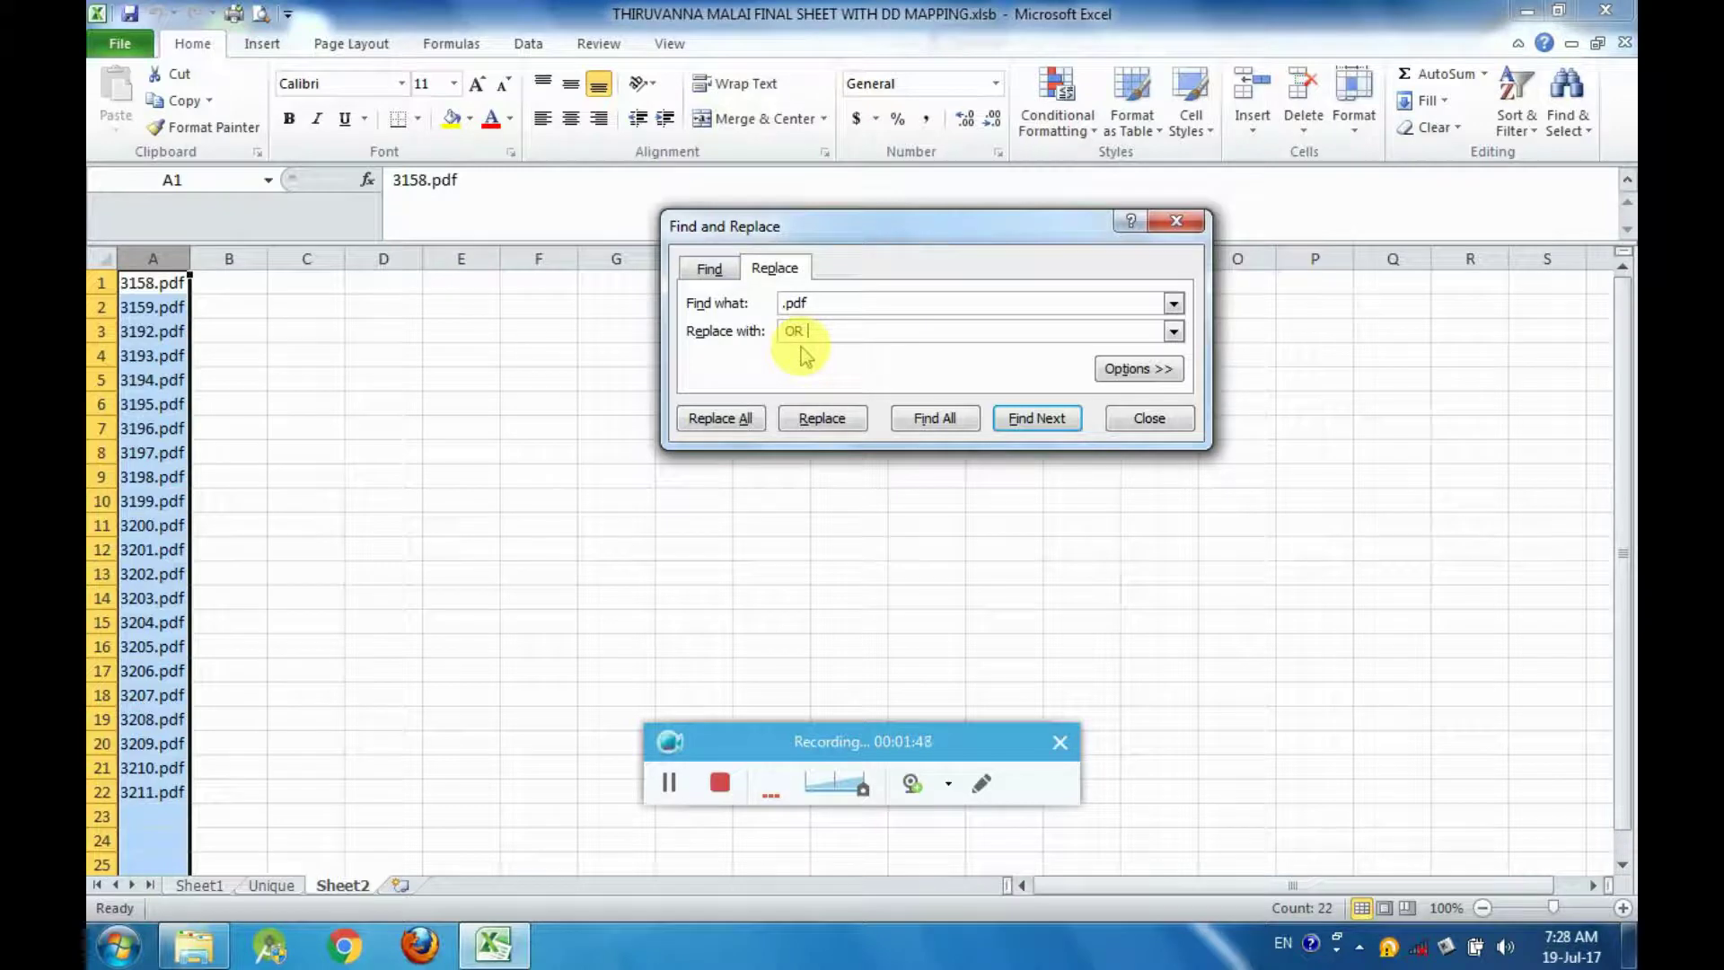
{"action": "left_click", "coordinate": [716, 418]}
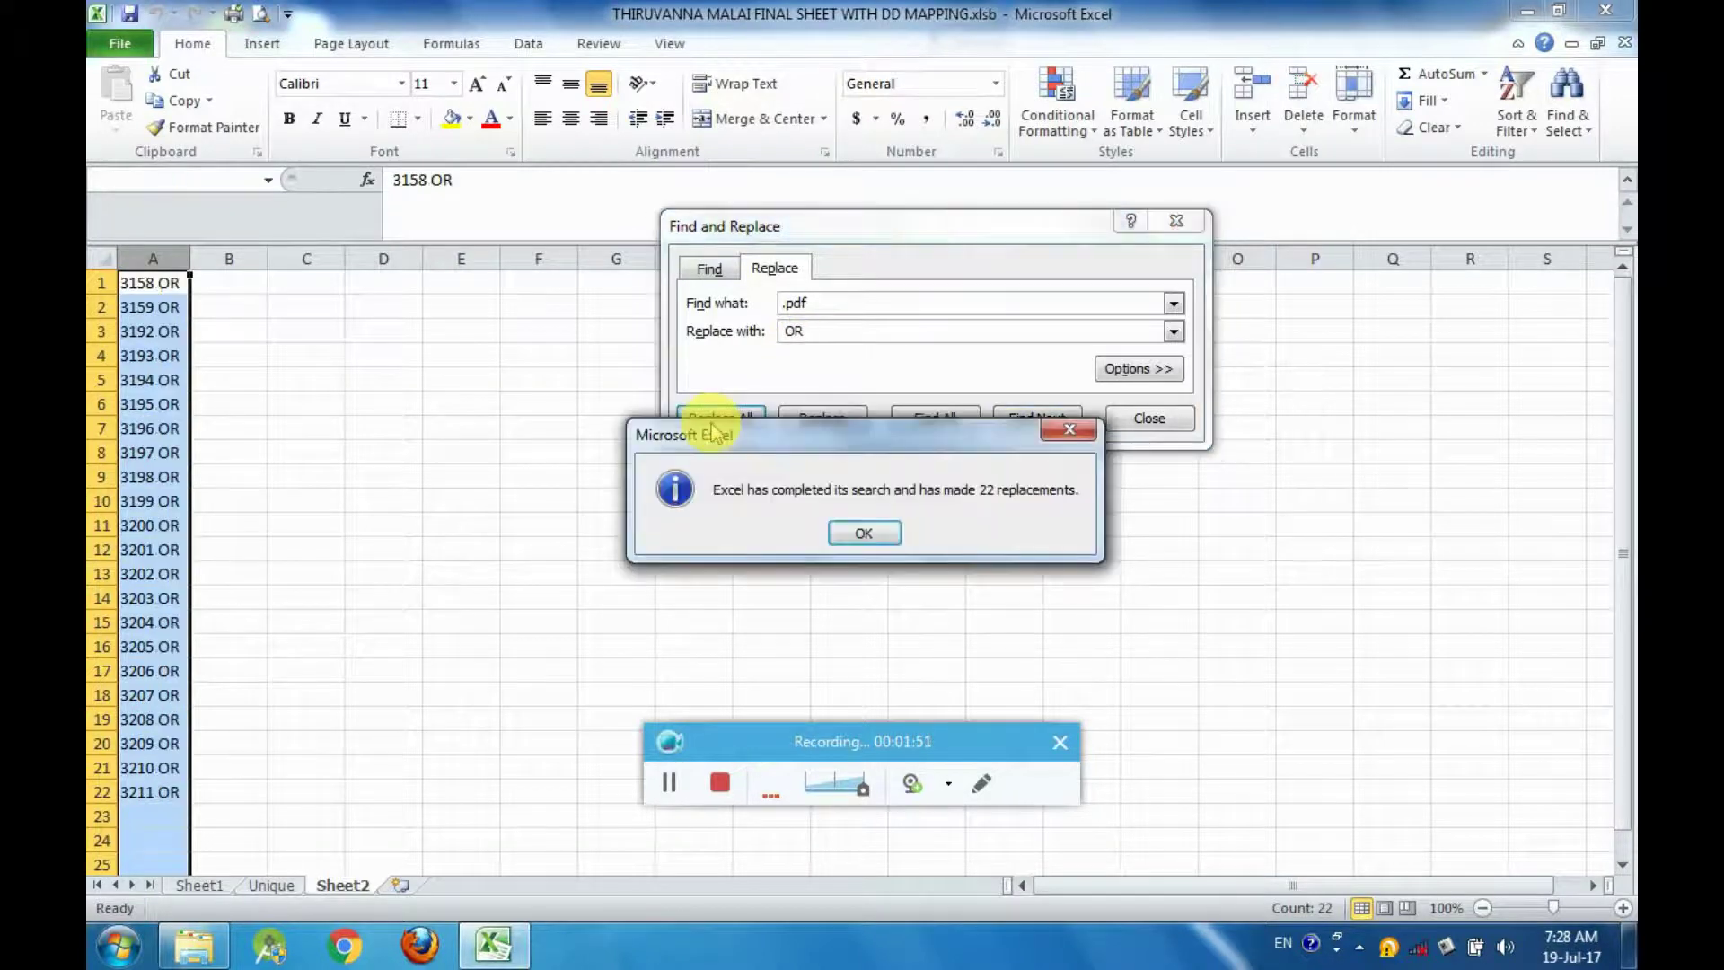
{"action": "left_click", "coordinate": [862, 533]}
{"action": "left_click", "coordinate": [1154, 422]}
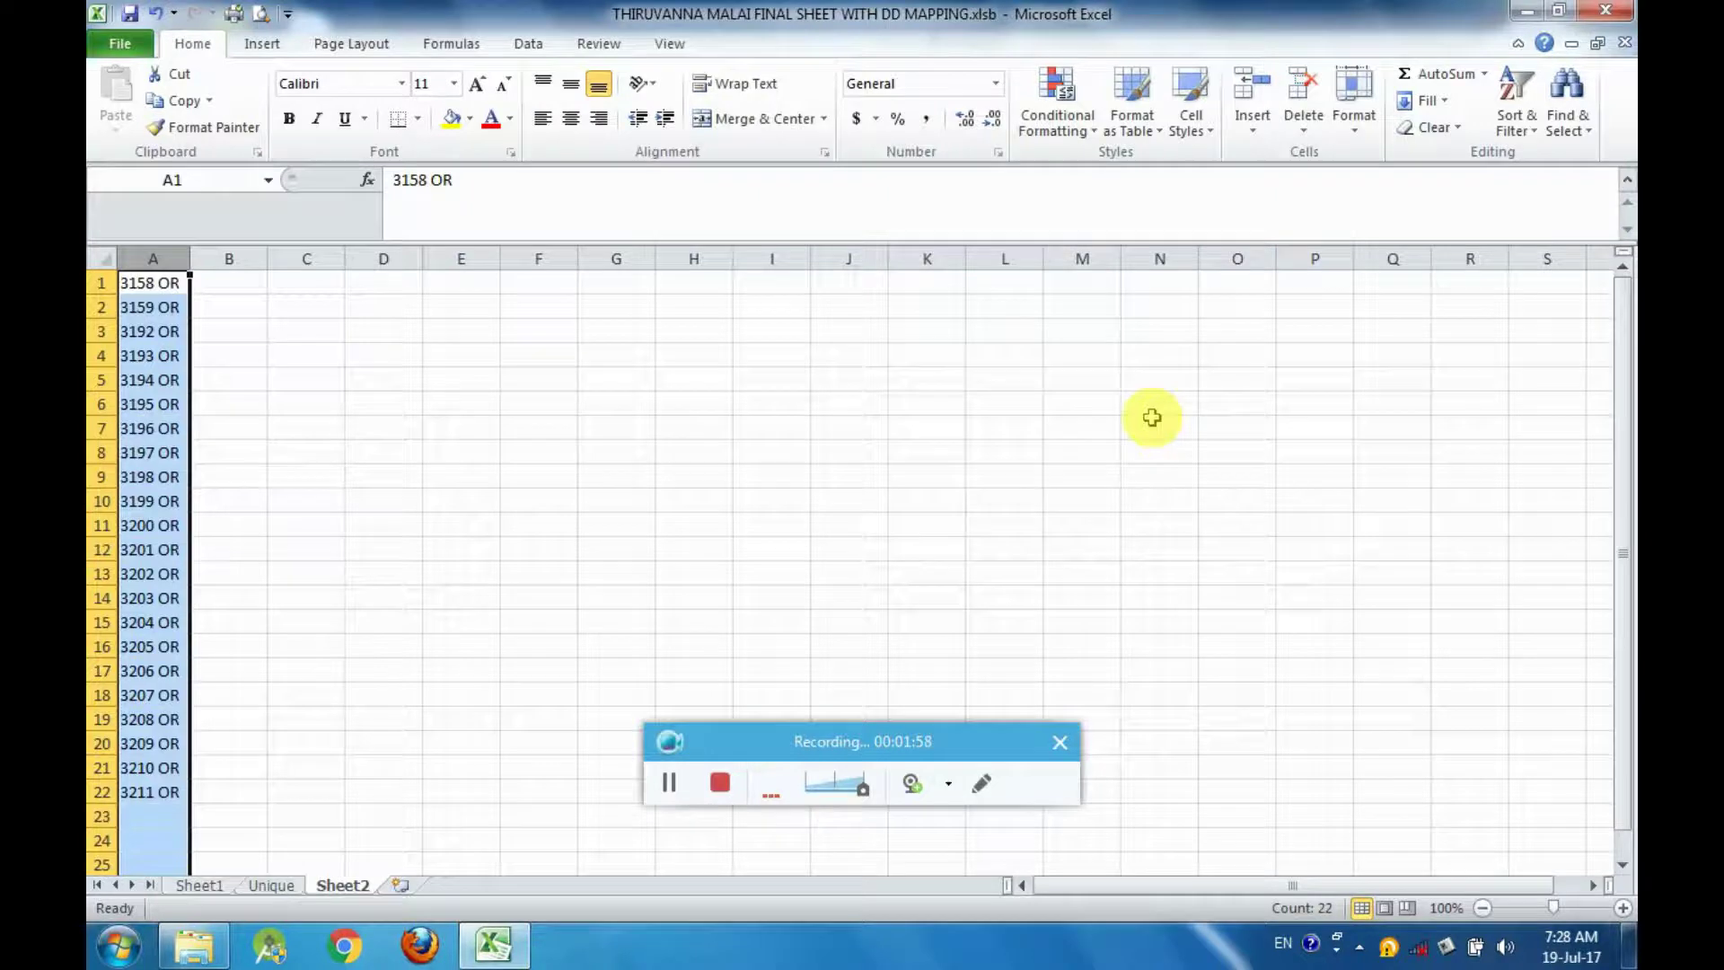
Enter =CONCATENATE(A1,A2,A3,A4,A5) in cell B1 to join the first five names.
{"action": "left_click", "coordinate": [738, 305]}
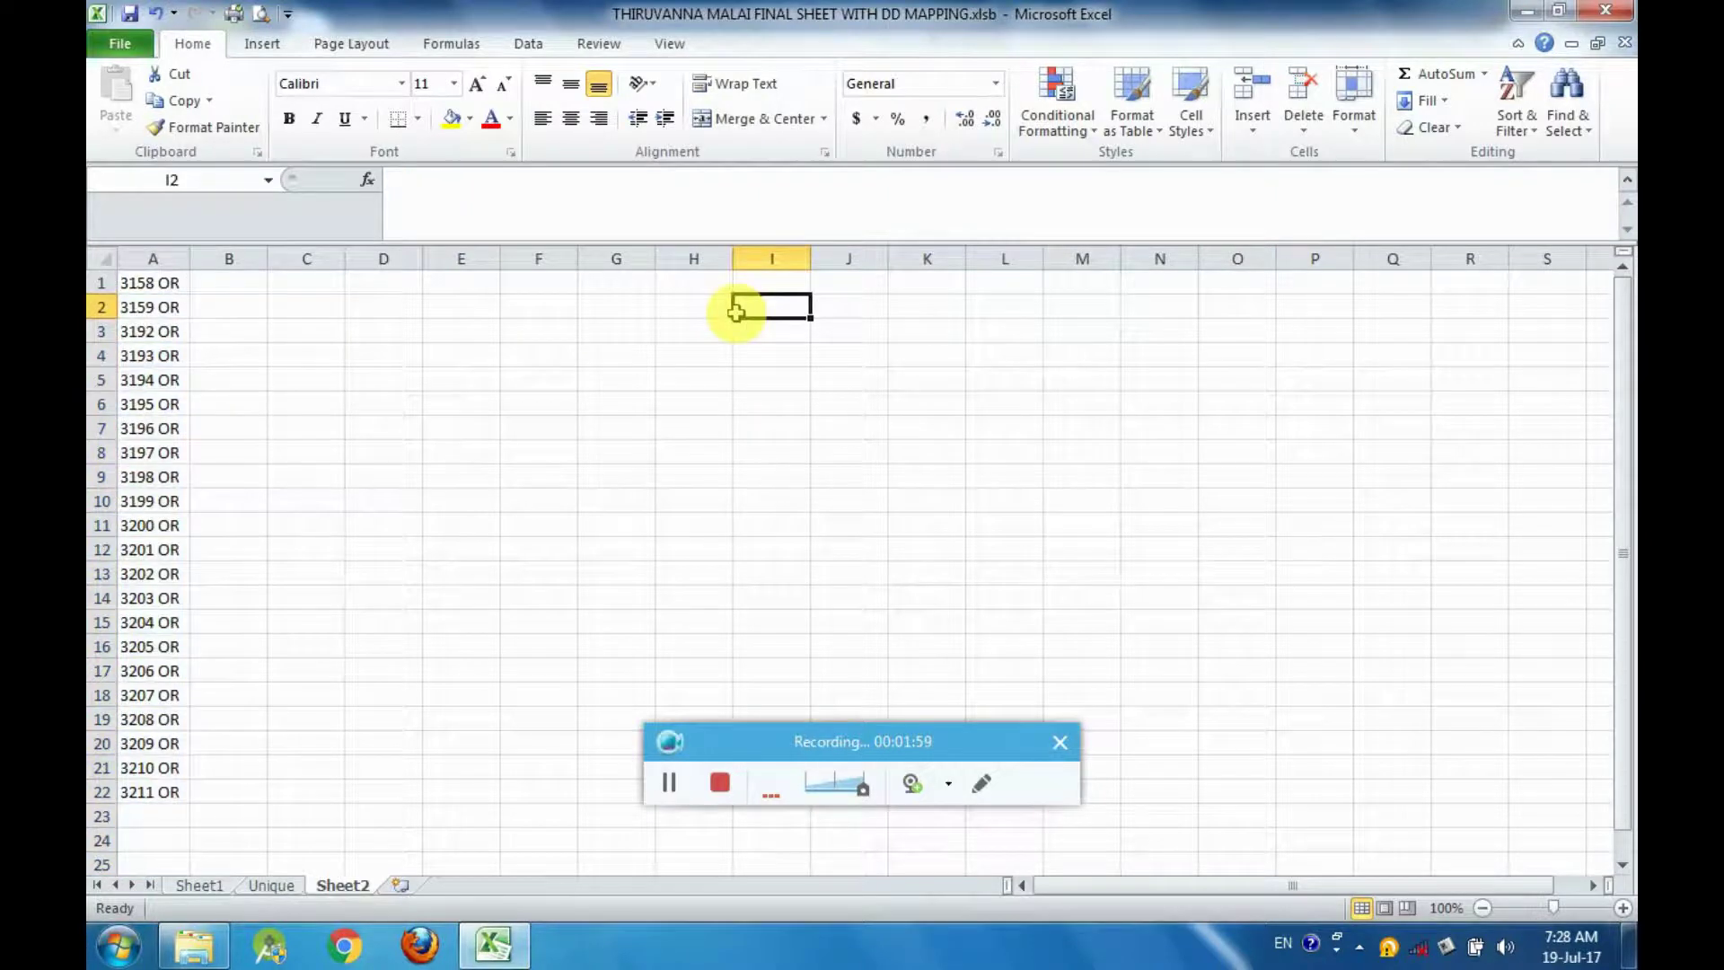
{"action": "left_click", "coordinate": [258, 282]}
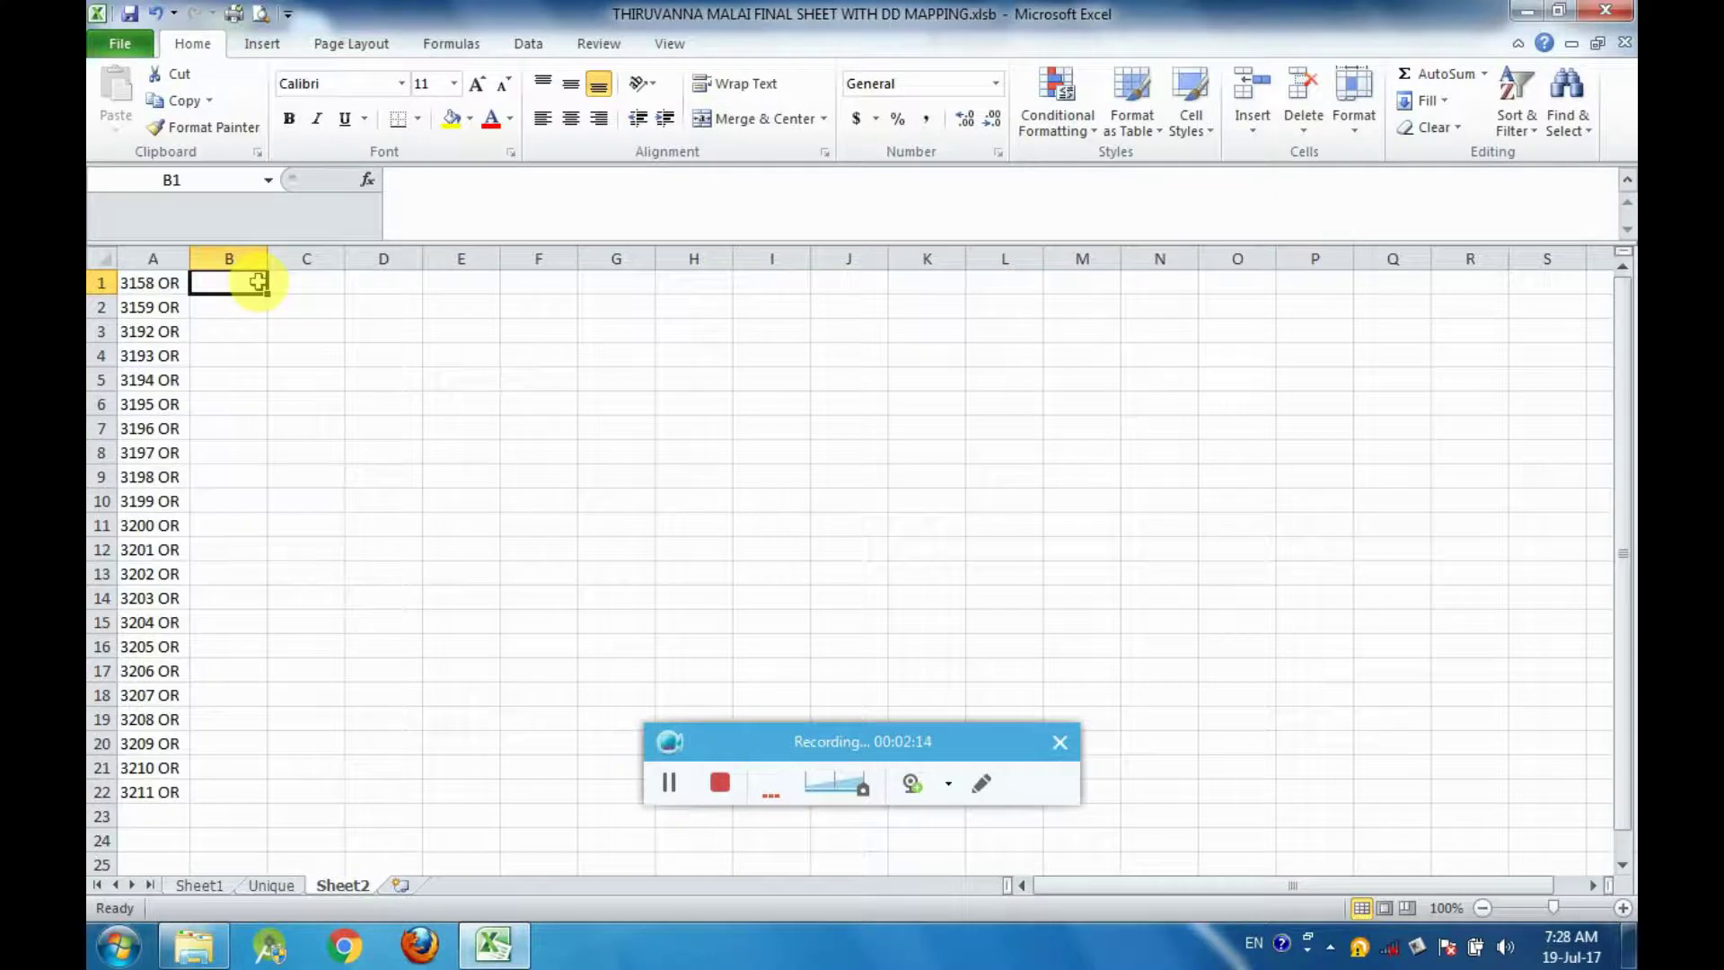
{"action": "type", "text": "=CON"}
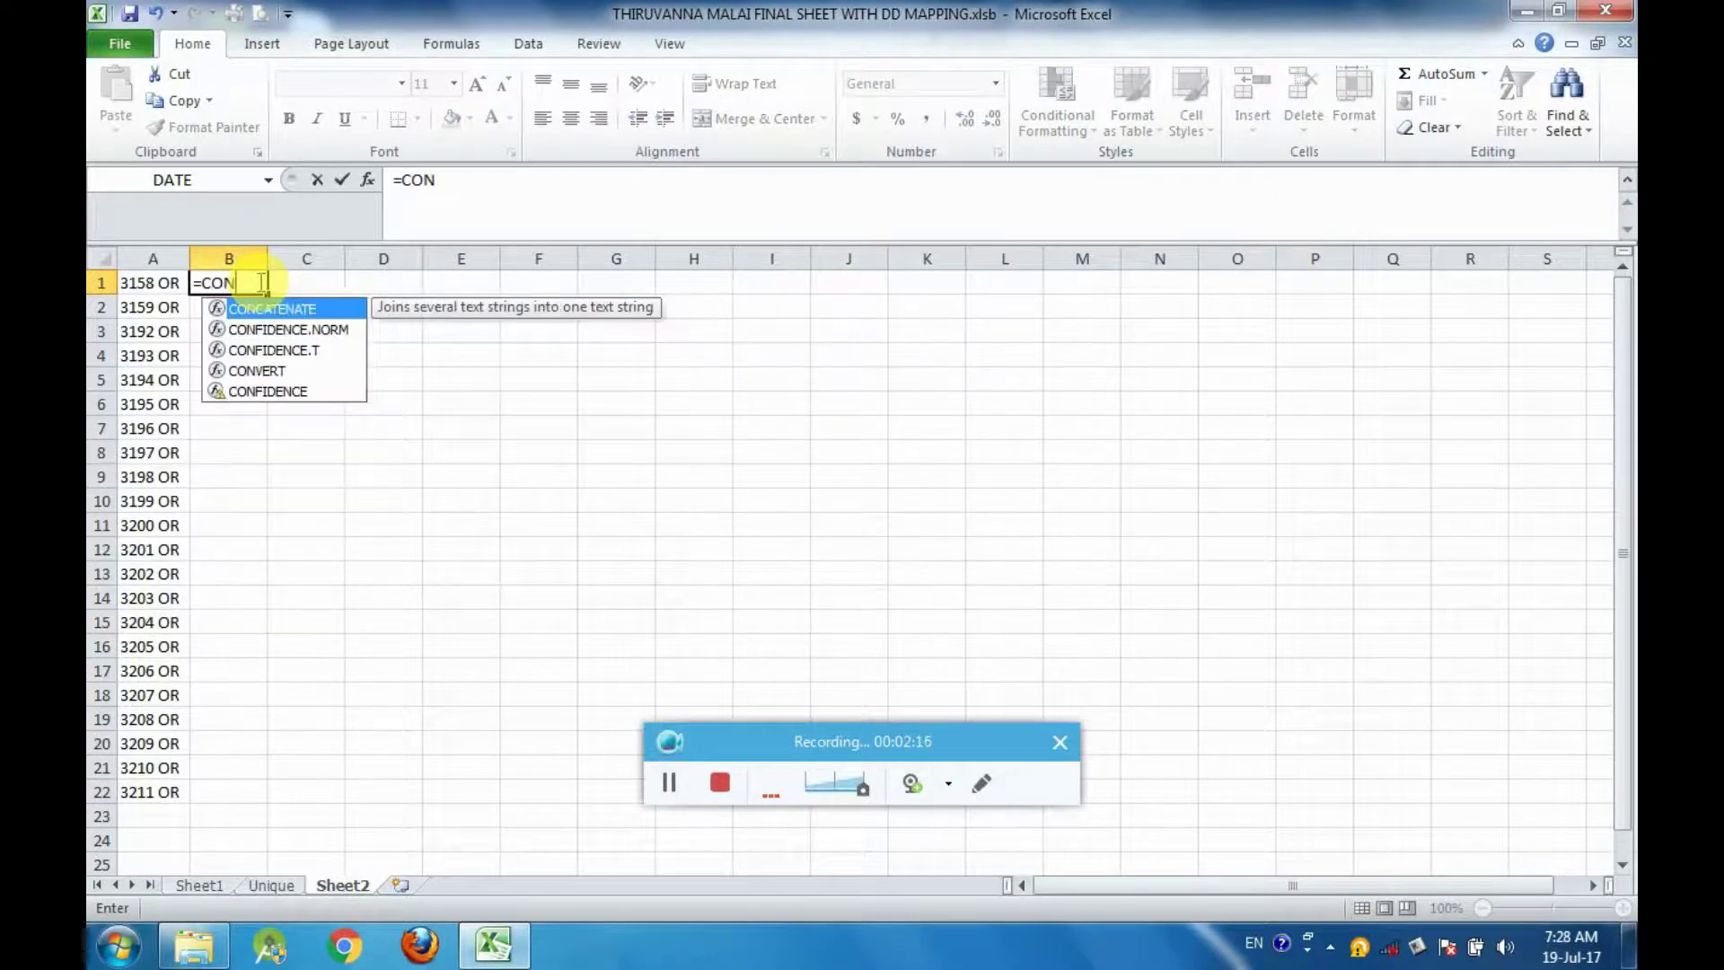
{"action": "double_click", "coordinate": [289, 319]}
{"action": "left_click", "coordinate": [169, 283]}
{"action": "type", "text": ","}
{"action": "left_click", "coordinate": [152, 308]}
{"action": "type", "text": ","}
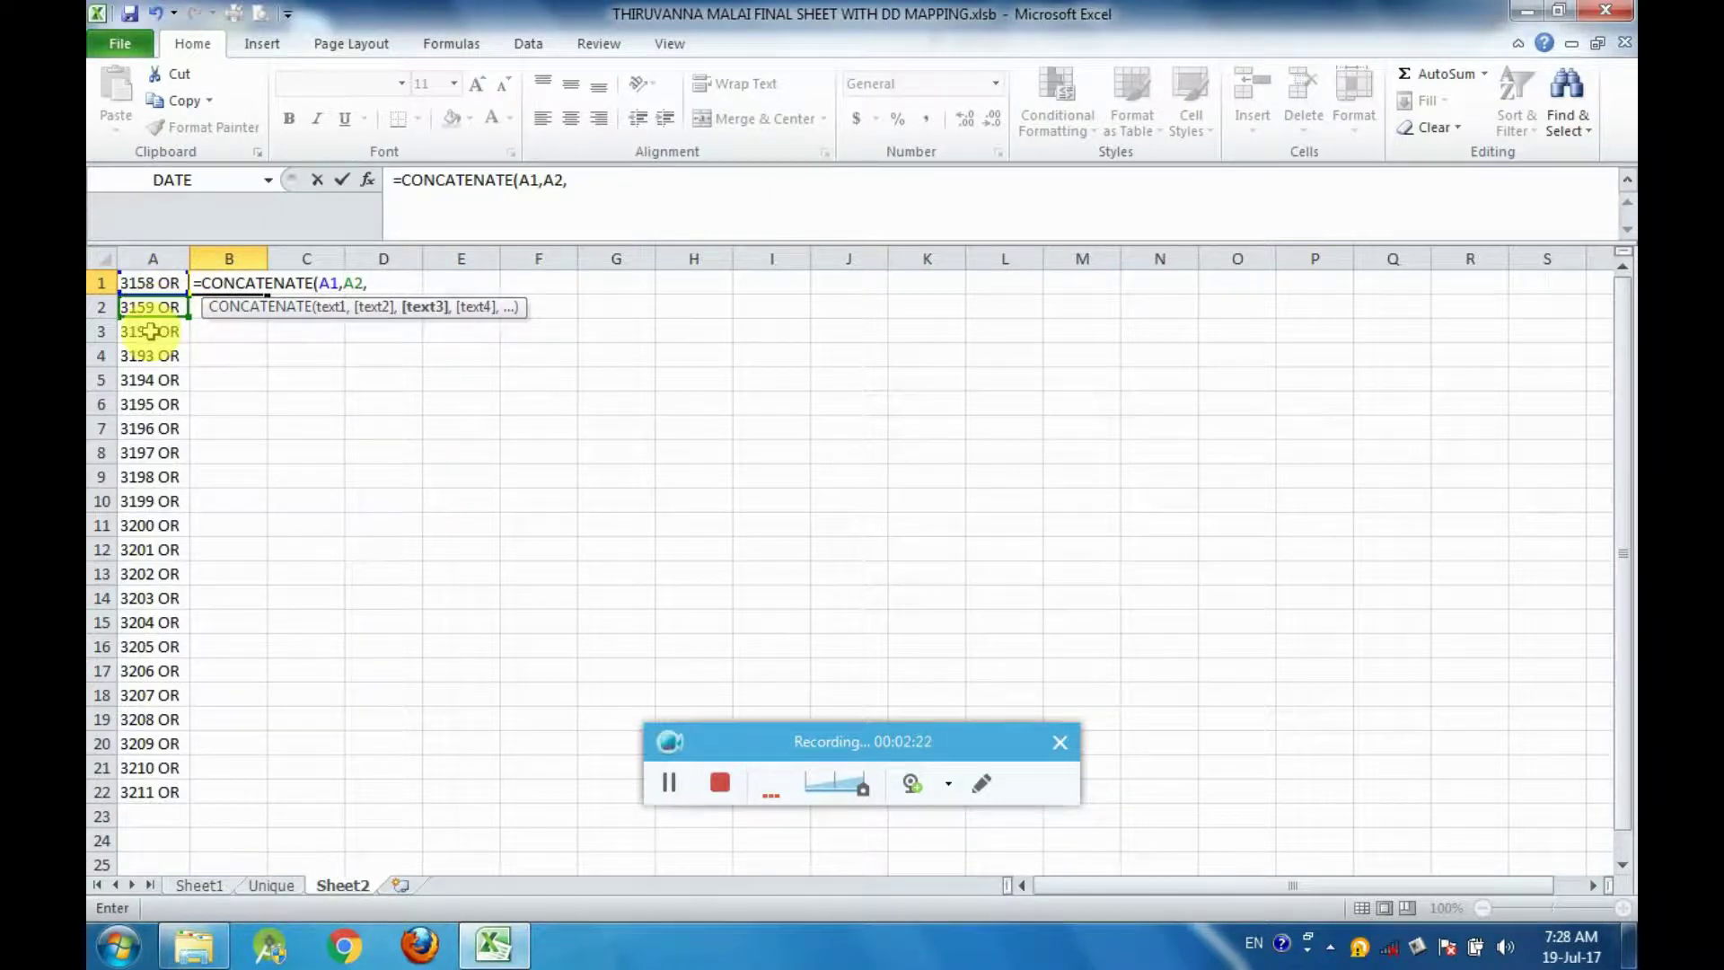
{"action": "left_click", "coordinate": [151, 334]}
{"action": "type", "text": ","}
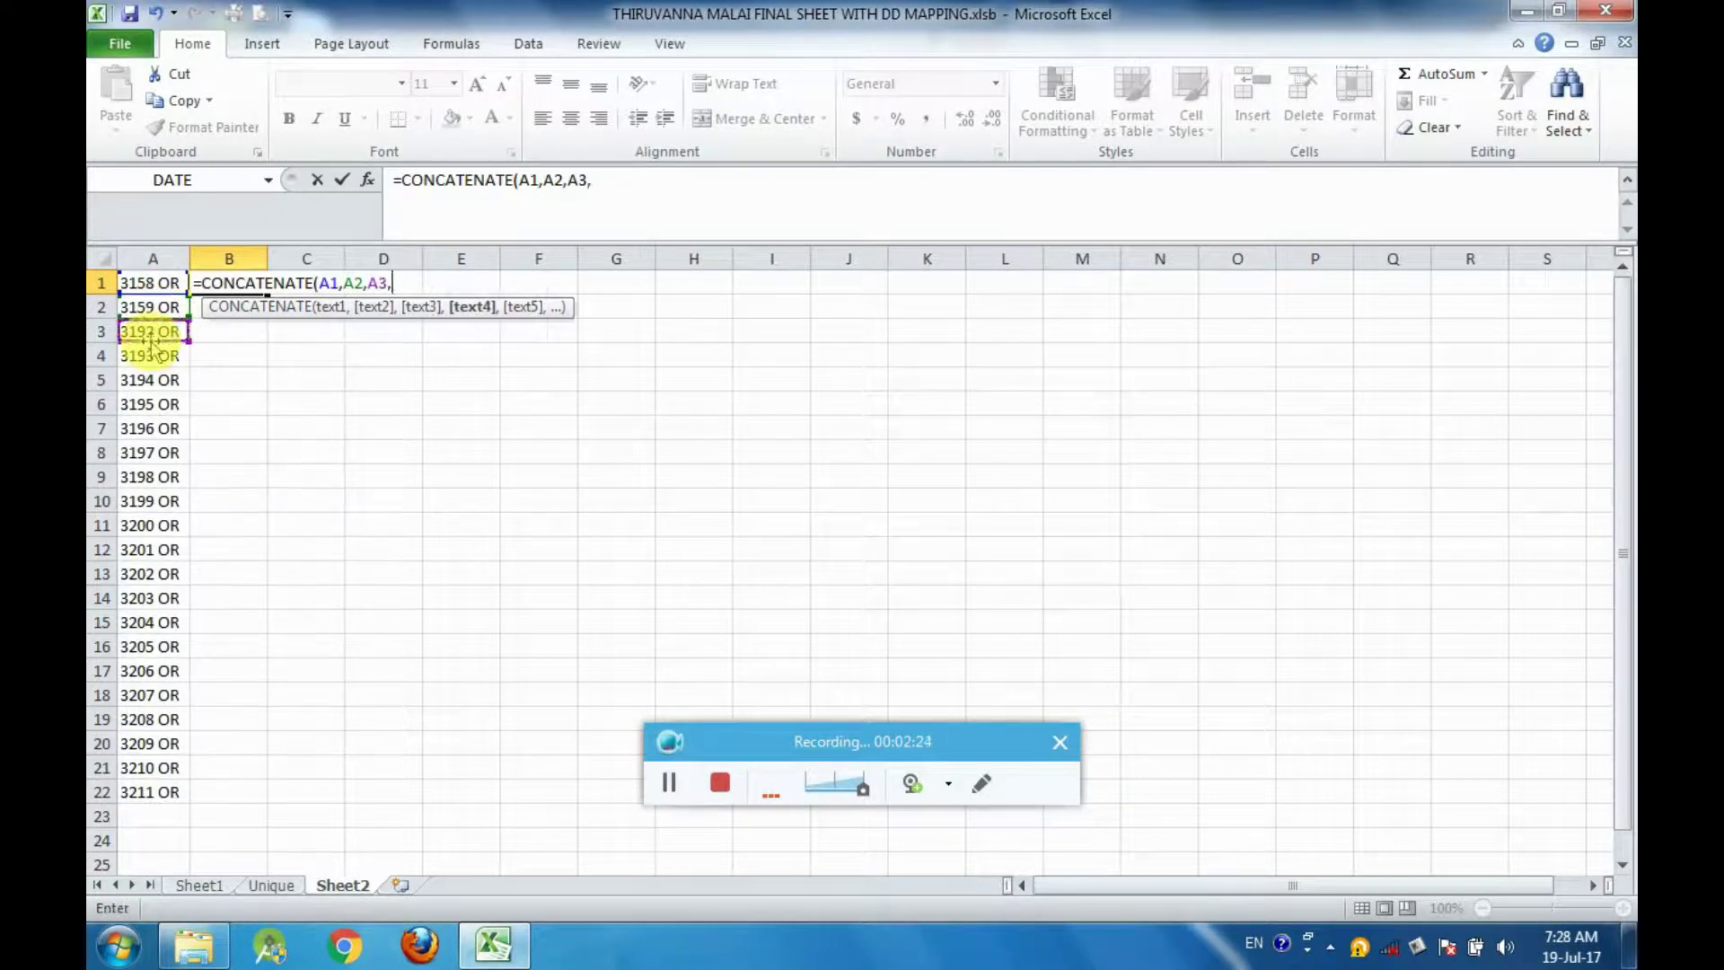
{"action": "left_click", "coordinate": [162, 363]}
{"action": "type", "text": ","}
{"action": "left_click", "coordinate": [140, 383]}
{"action": "key", "text": "Return"}
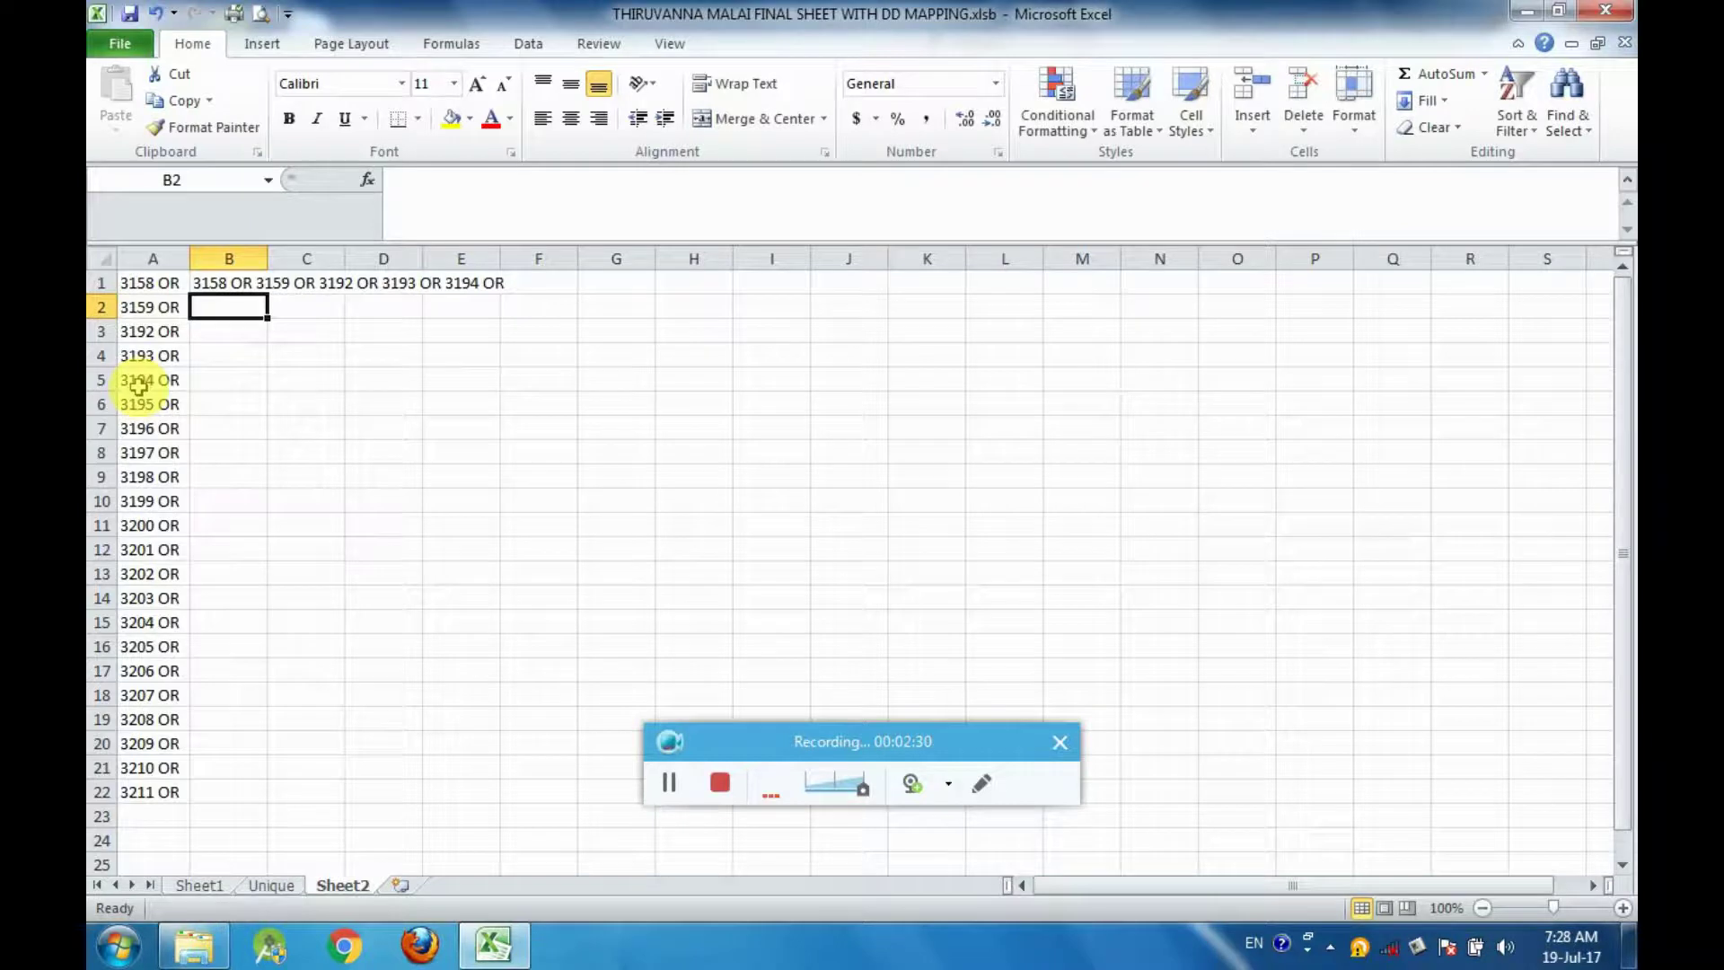
Copy the combined query '3158 OR 3159 OR 3192 OR 3193 OR 3194 OR' from B1 and return to Explorer.
{"action": "key", "text": "Up"}
{"action": "key", "text": "ctrl+c"}
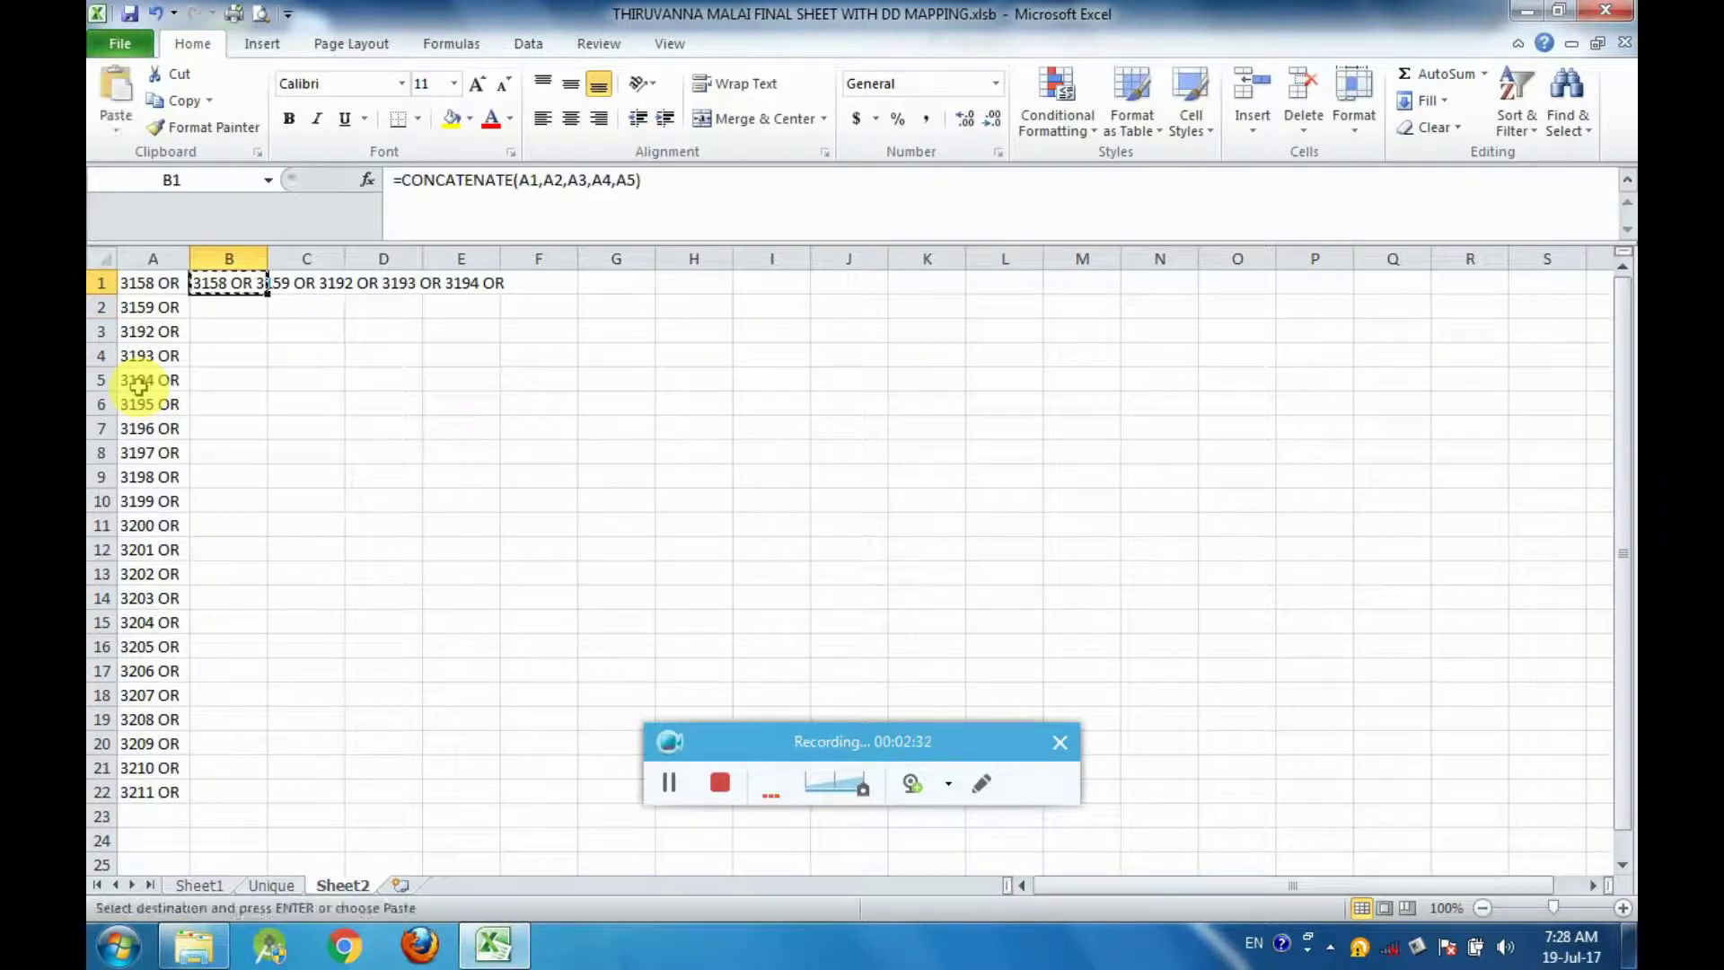
{"action": "left_click", "coordinate": [193, 945]}
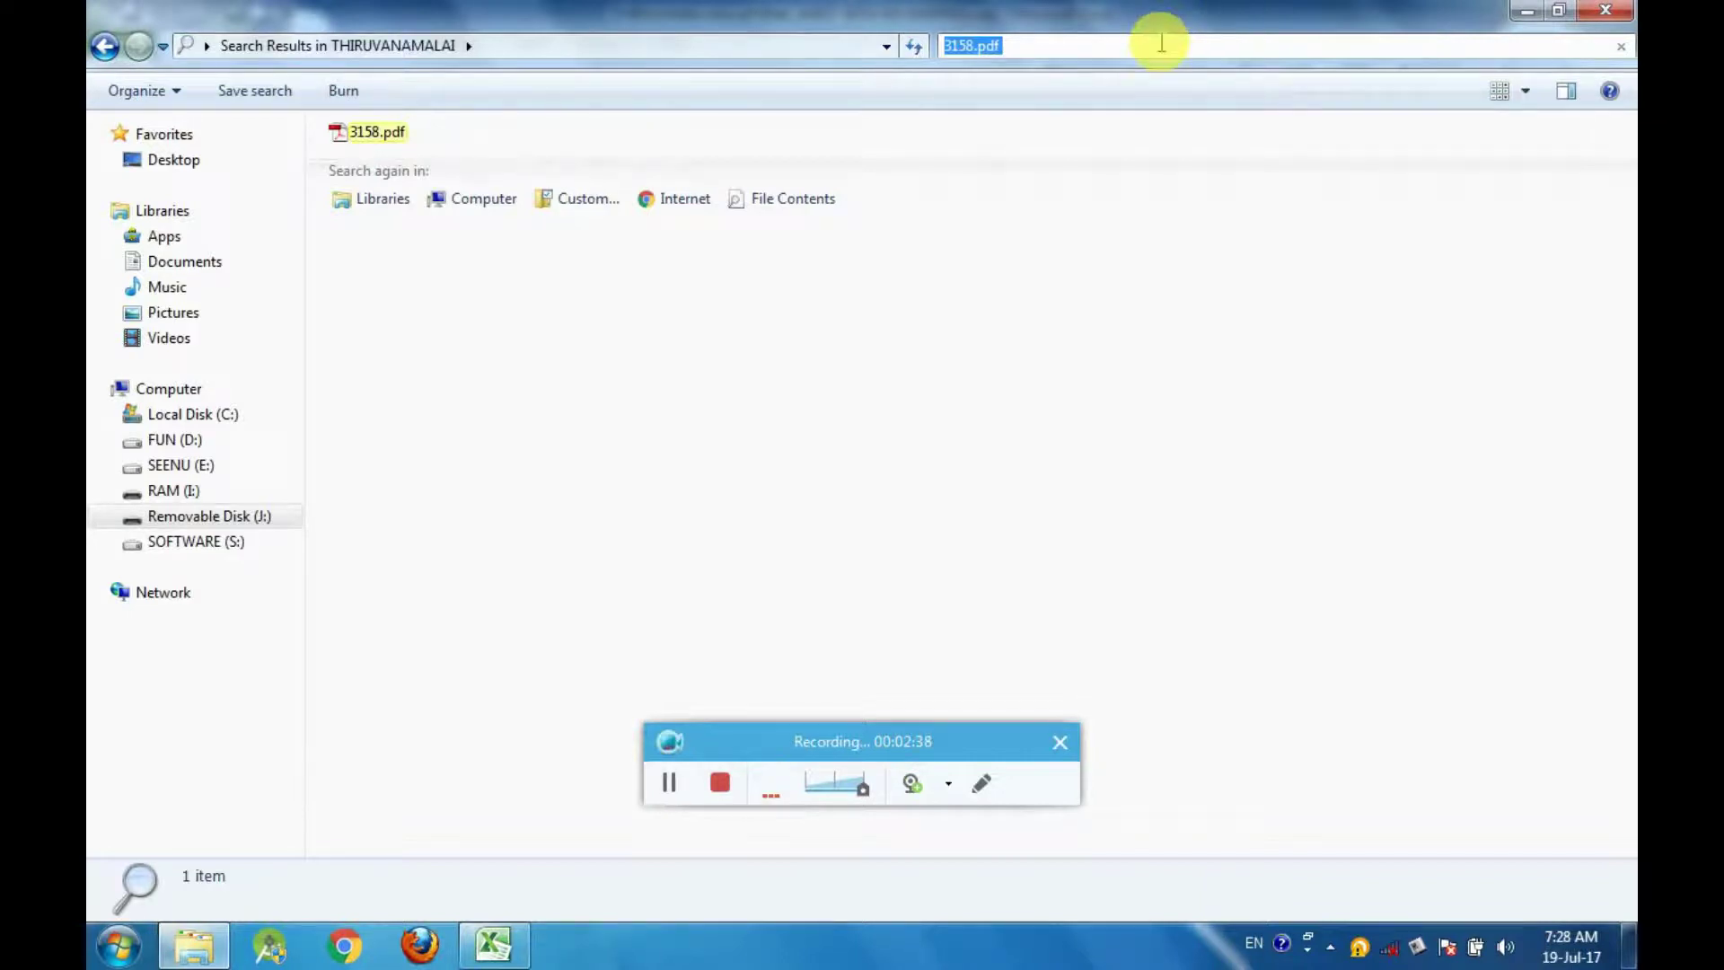
Paste the combined OR query into the search box, listing seven matching PDFs.
{"action": "key", "text": "ctrl+v"}
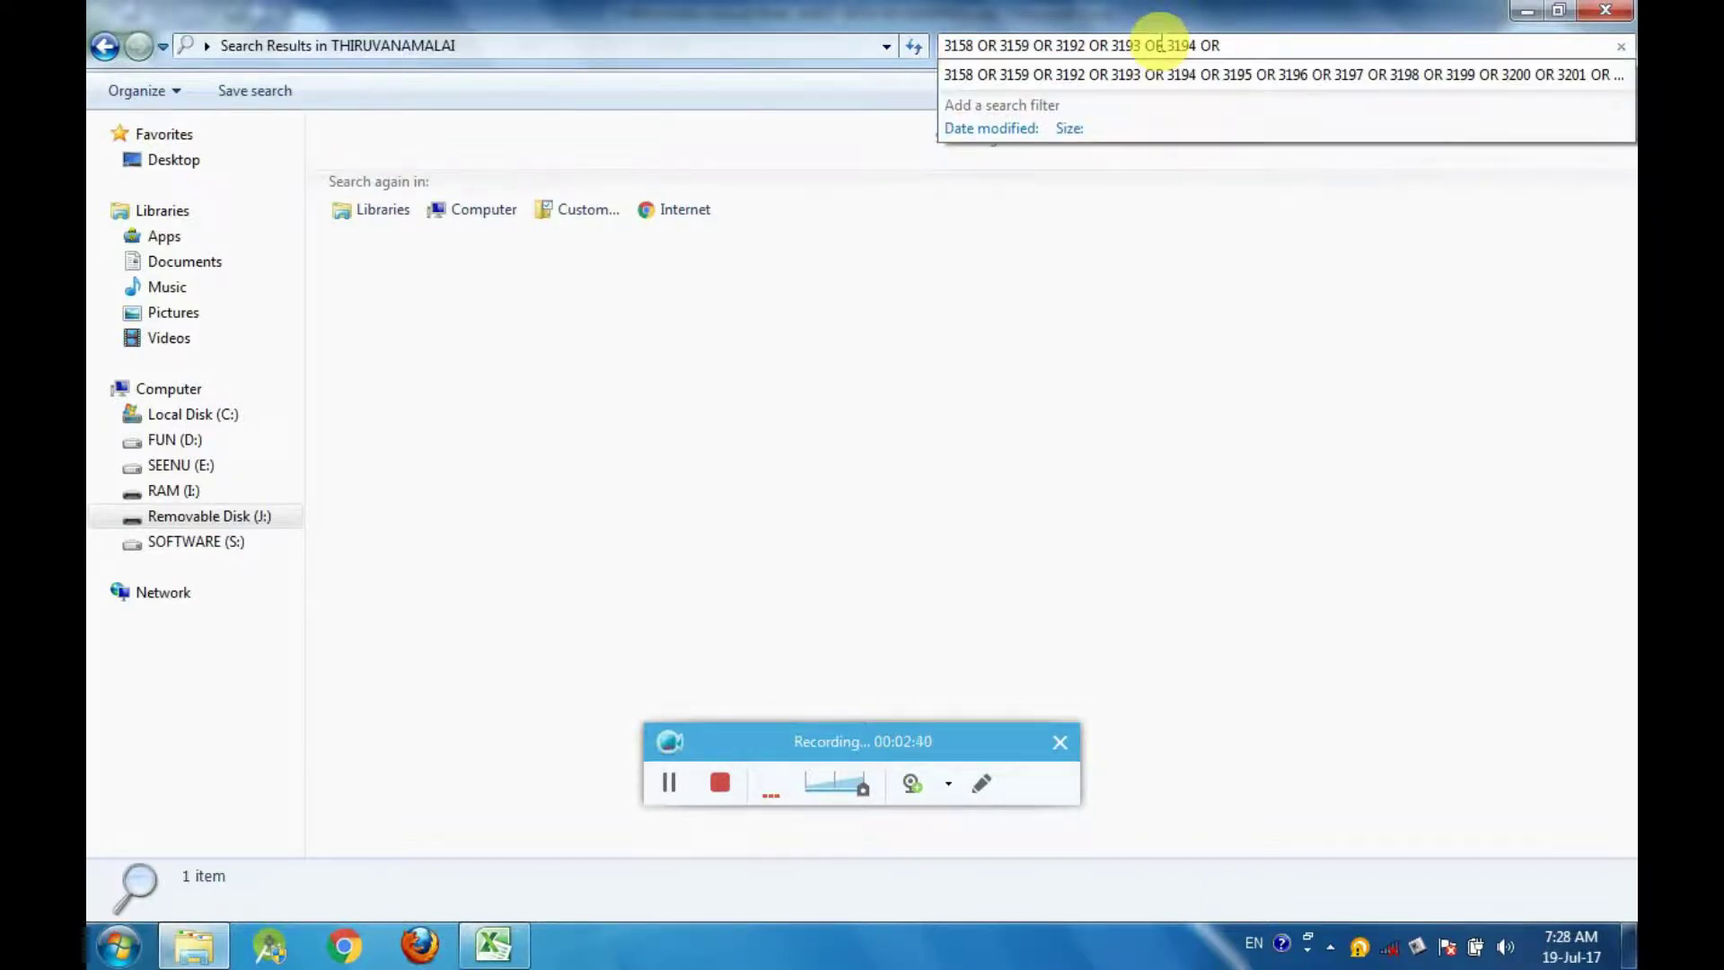
{"action": "left_click", "coordinate": [909, 377]}
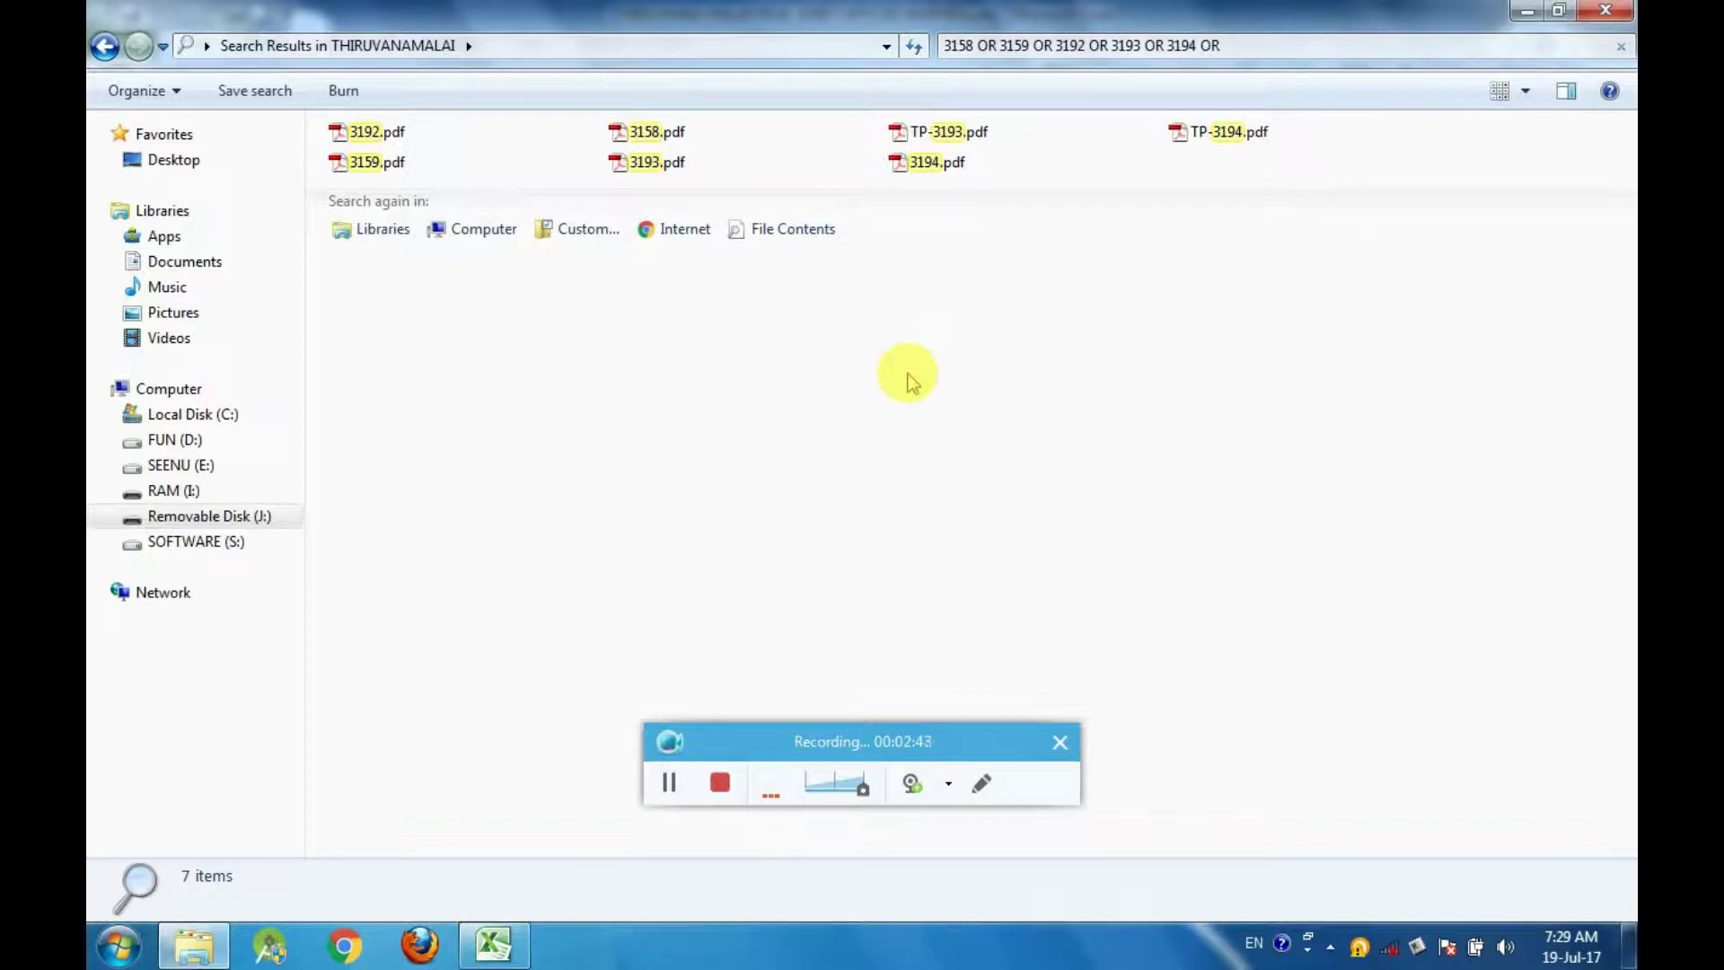
{"action": "left_click", "coordinate": [1525, 90]}
{"action": "left_click", "coordinate": [1514, 167]}
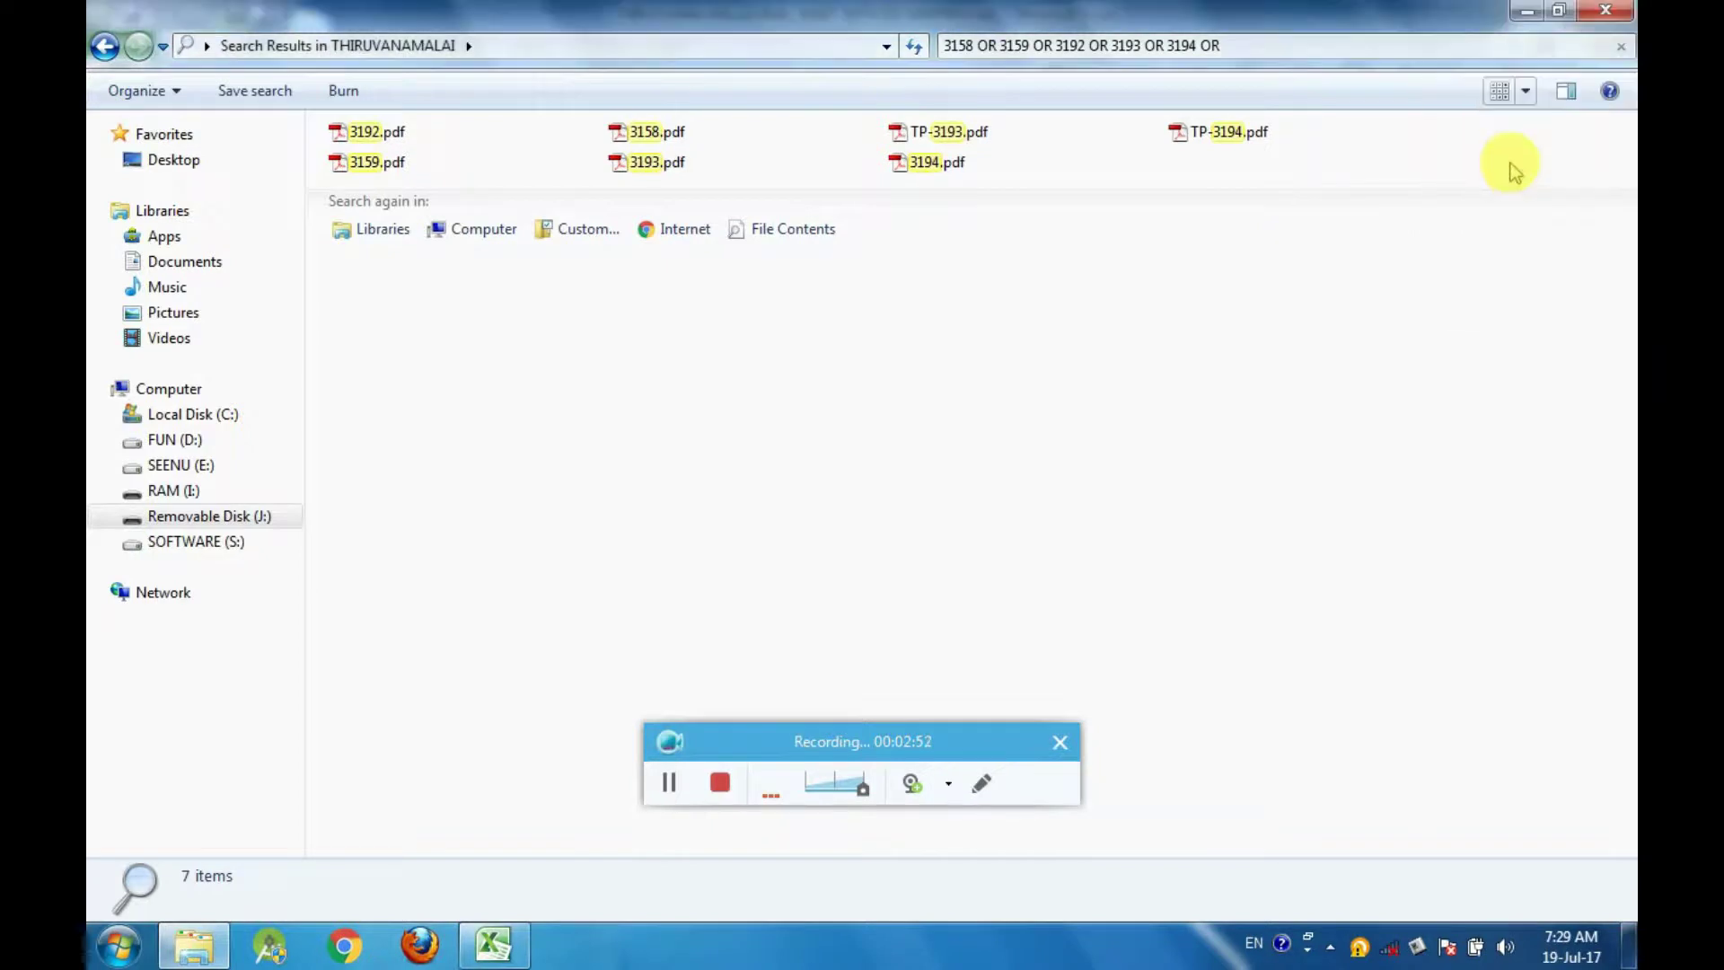
Switch the search results to Large Icons, then back to Small Icons.
{"action": "left_click", "coordinate": [1526, 91]}
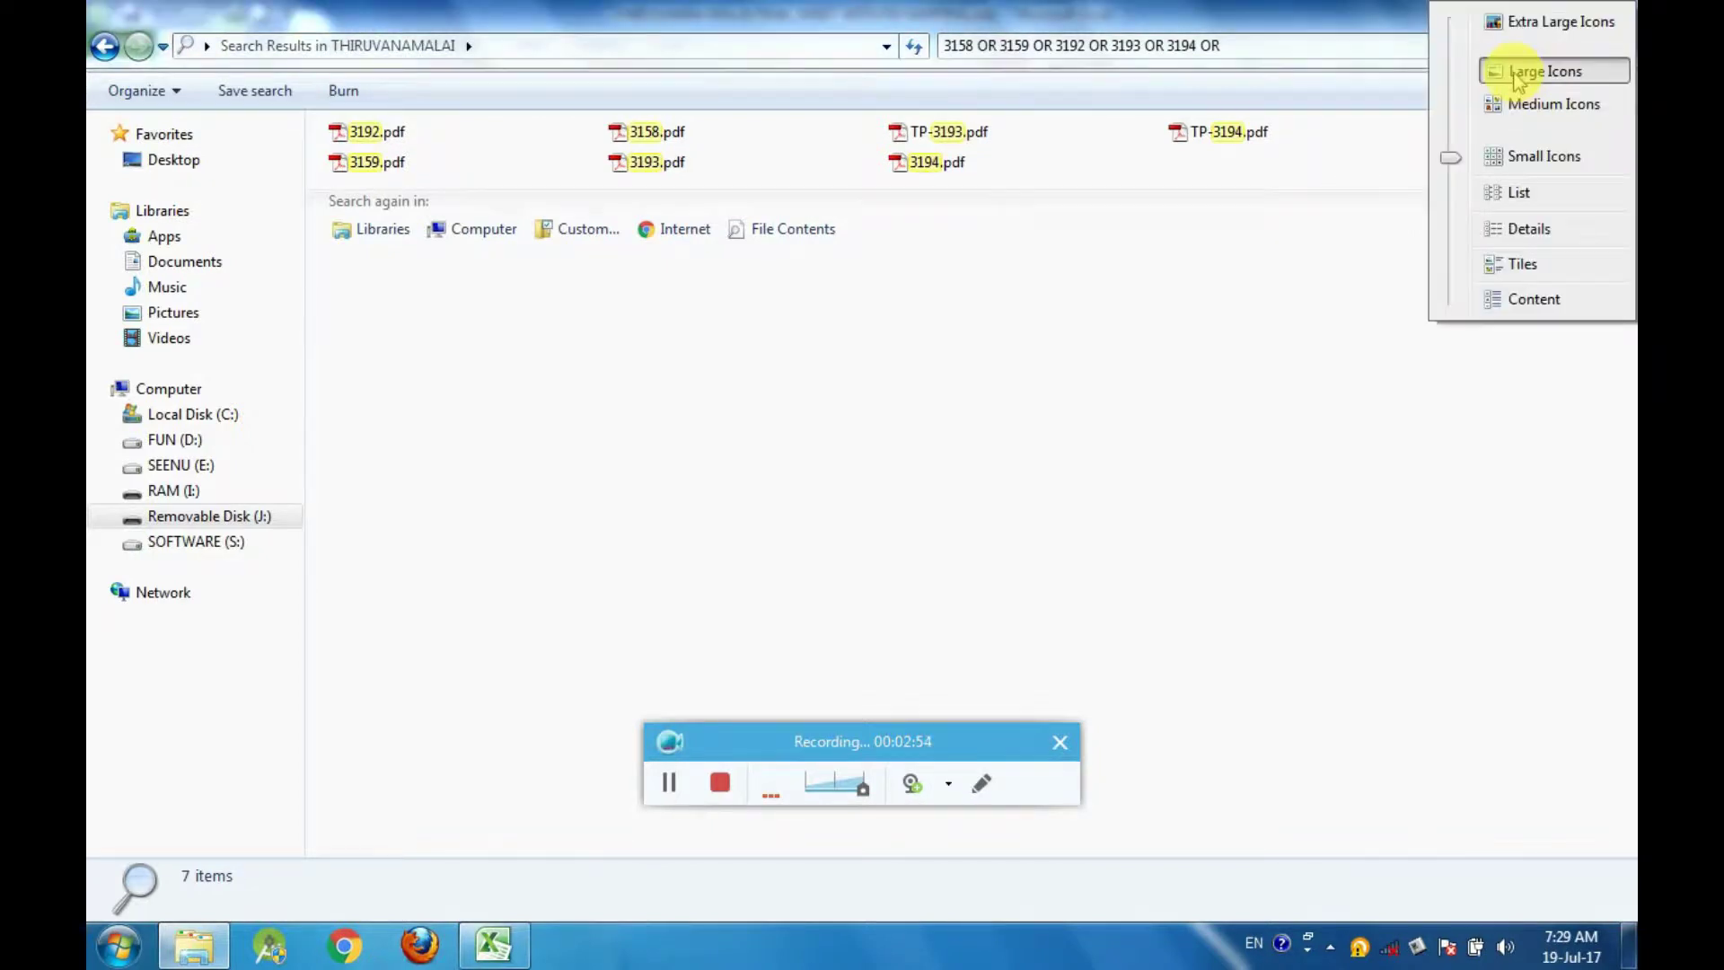
{"action": "left_click", "coordinate": [1517, 72]}
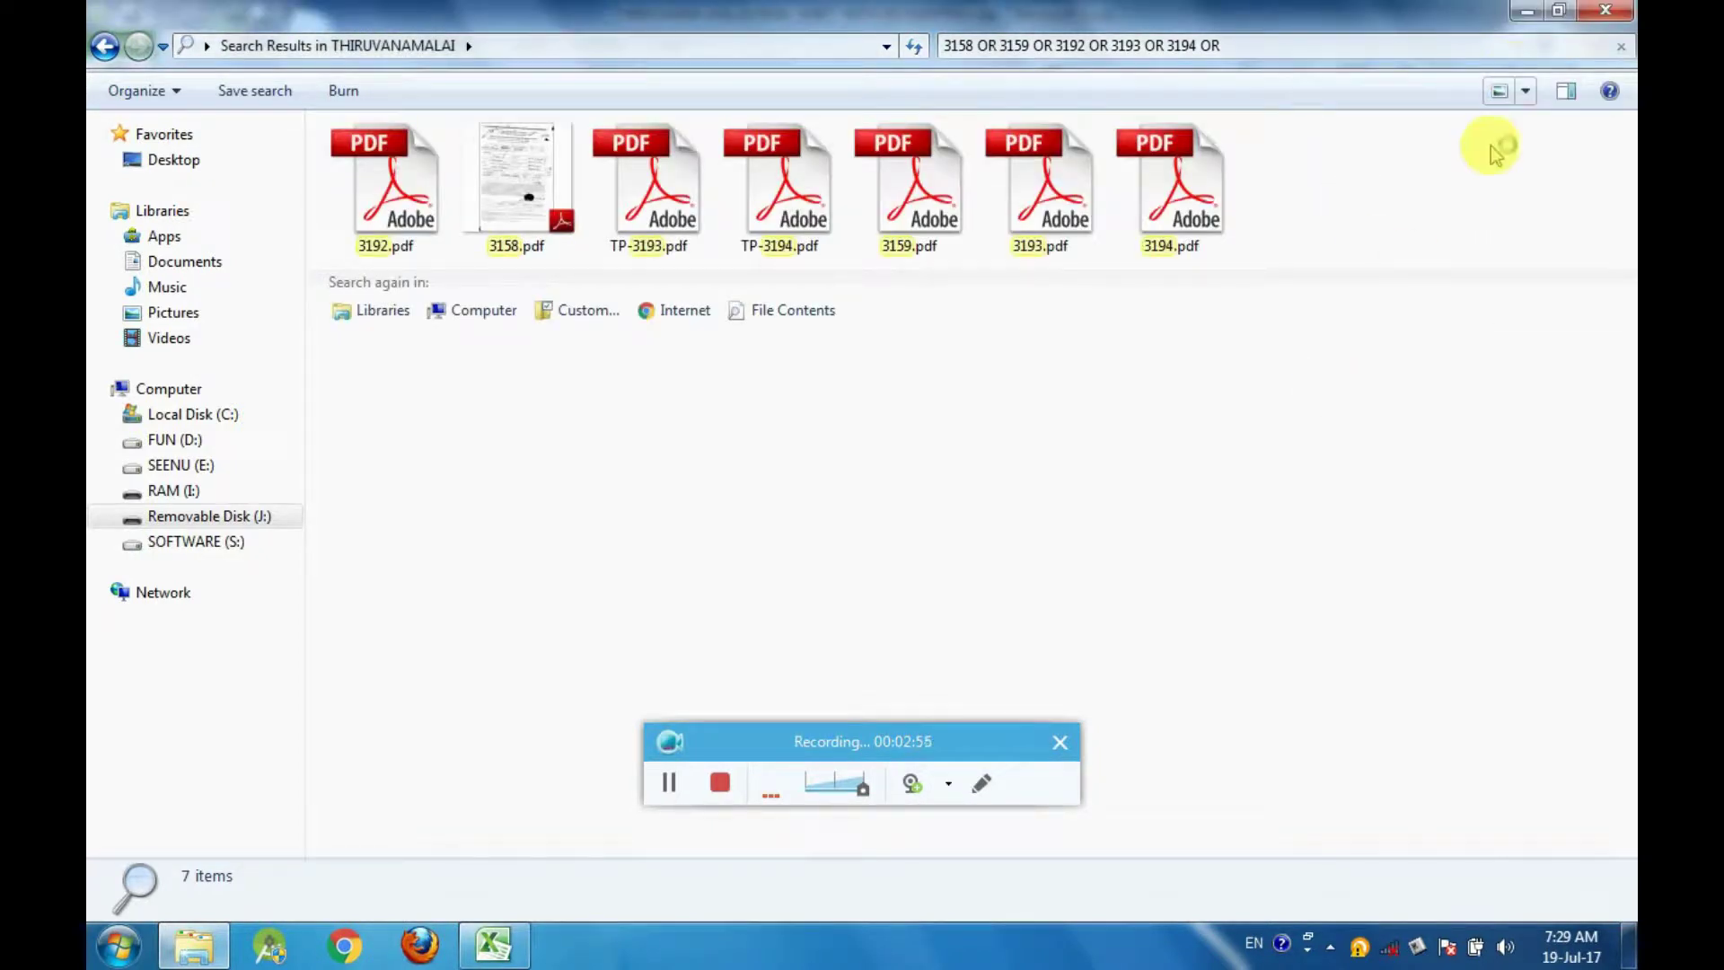
{"action": "left_click", "coordinate": [1524, 90]}
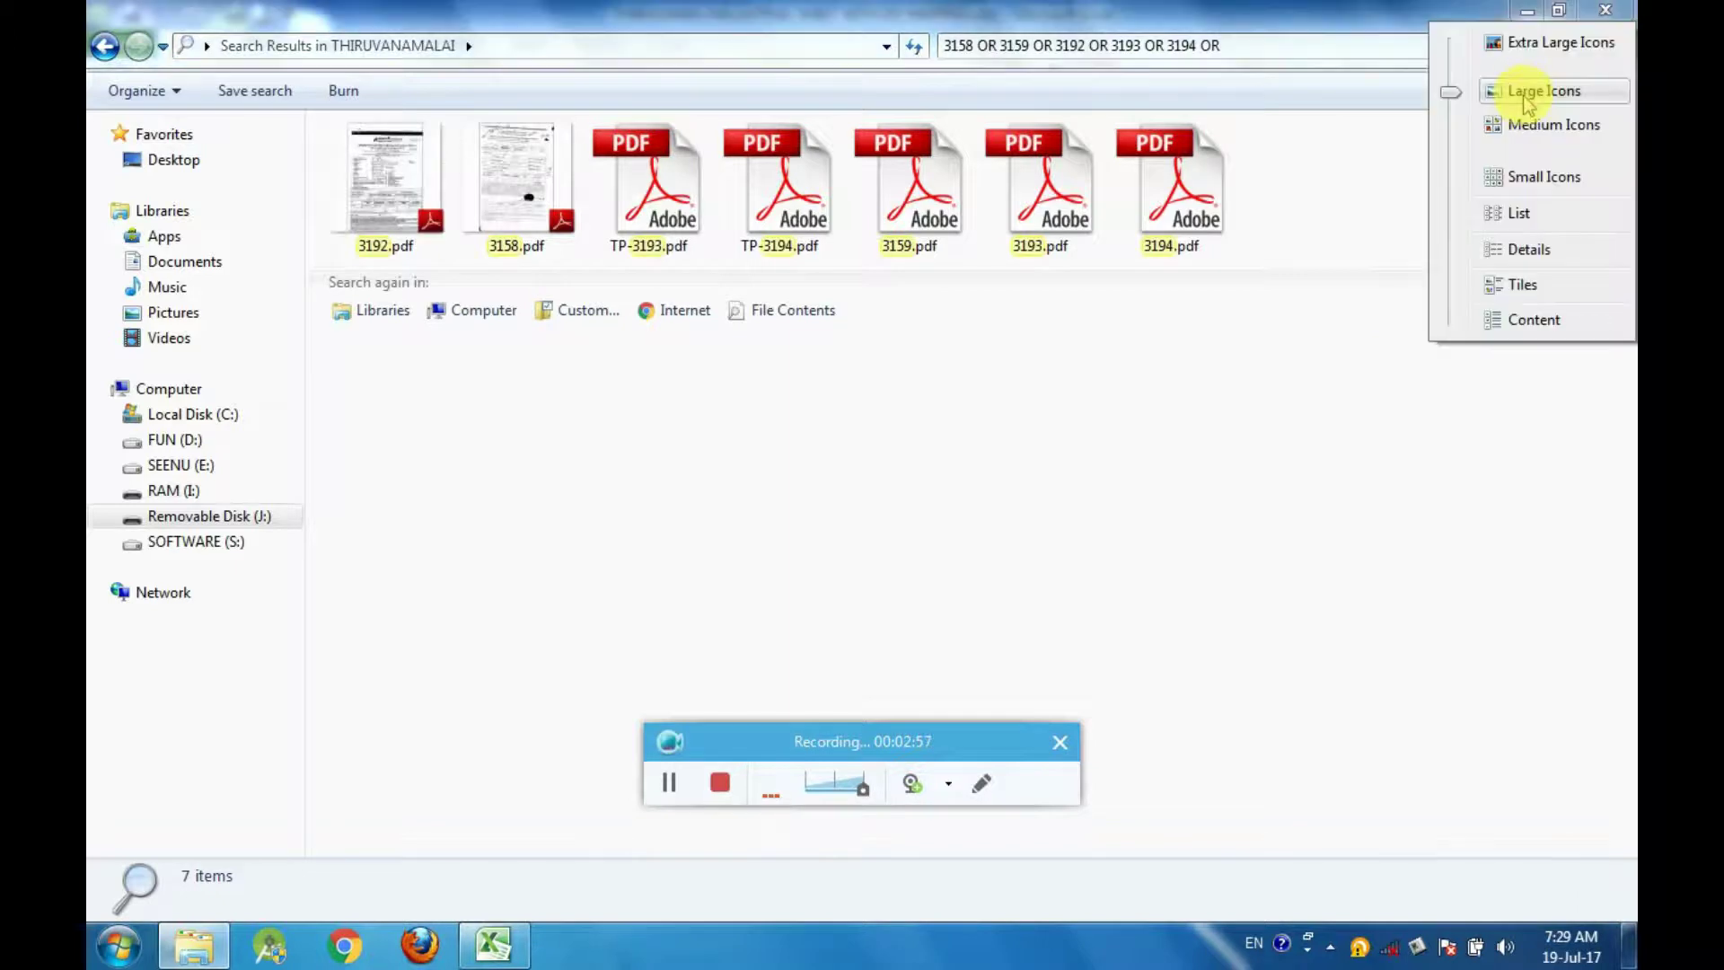
{"action": "left_click", "coordinate": [1539, 178]}
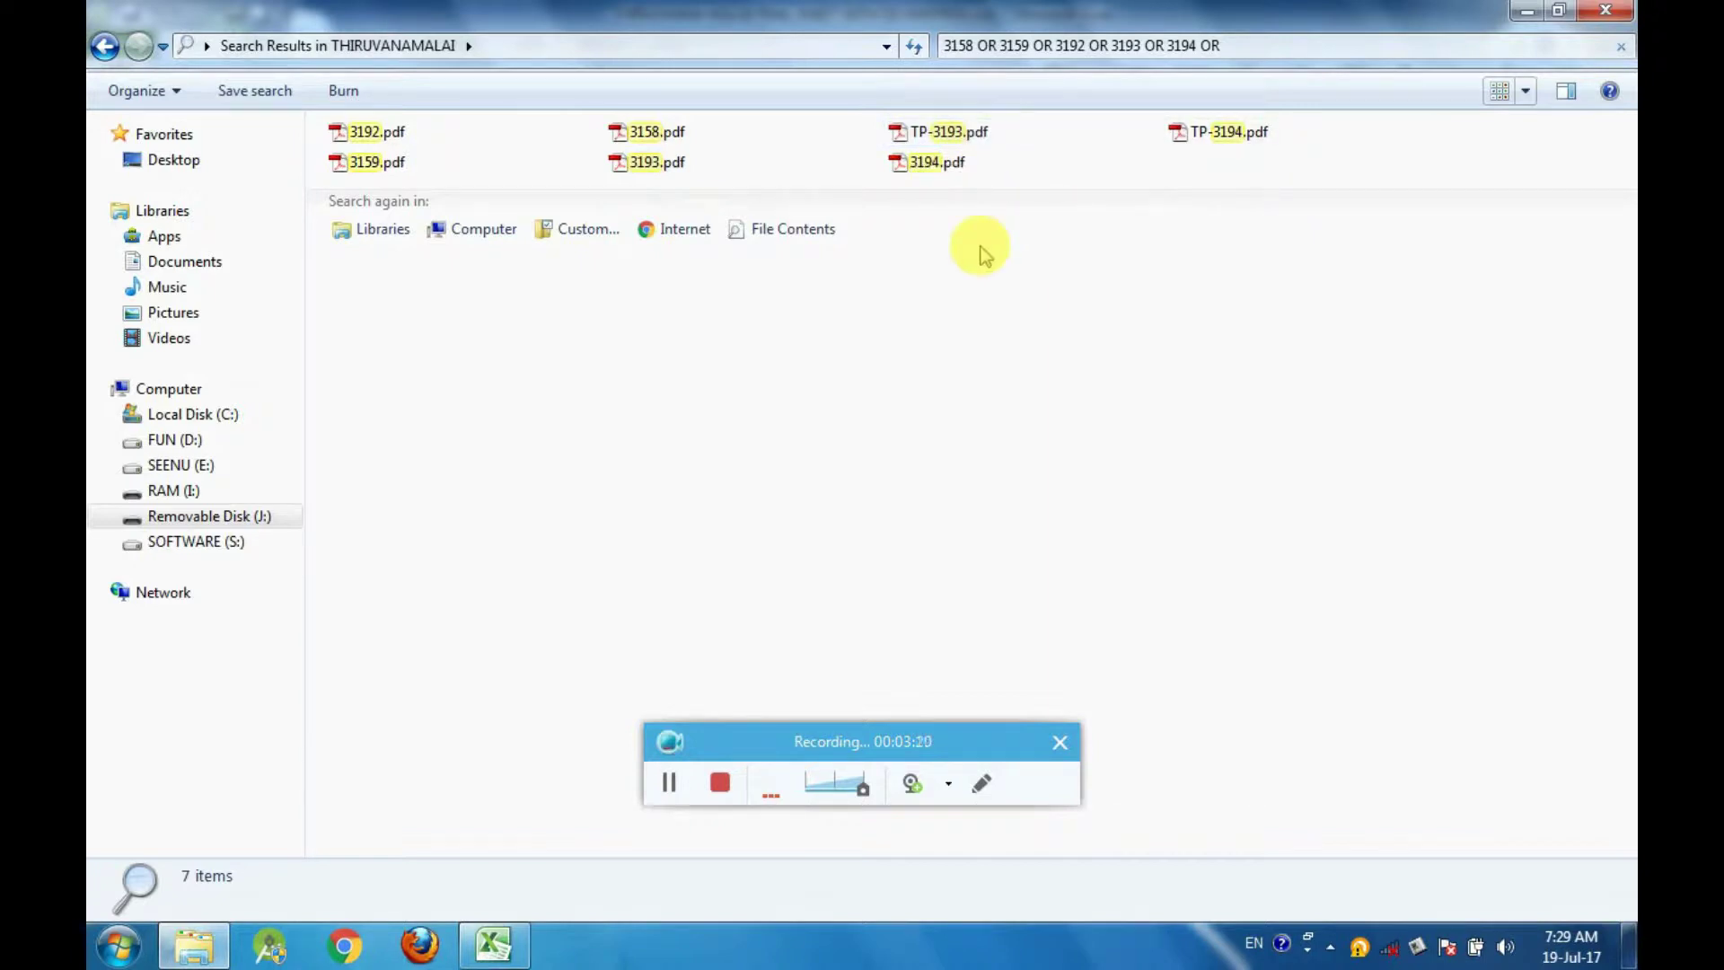
Select 3192, 3158, 3159, 3193 and 3194 PDFs, leaving the TP- files unselected.
{"action": "left_click", "coordinate": [419, 132]}
{"action": "key", "text": "shift+Right"}
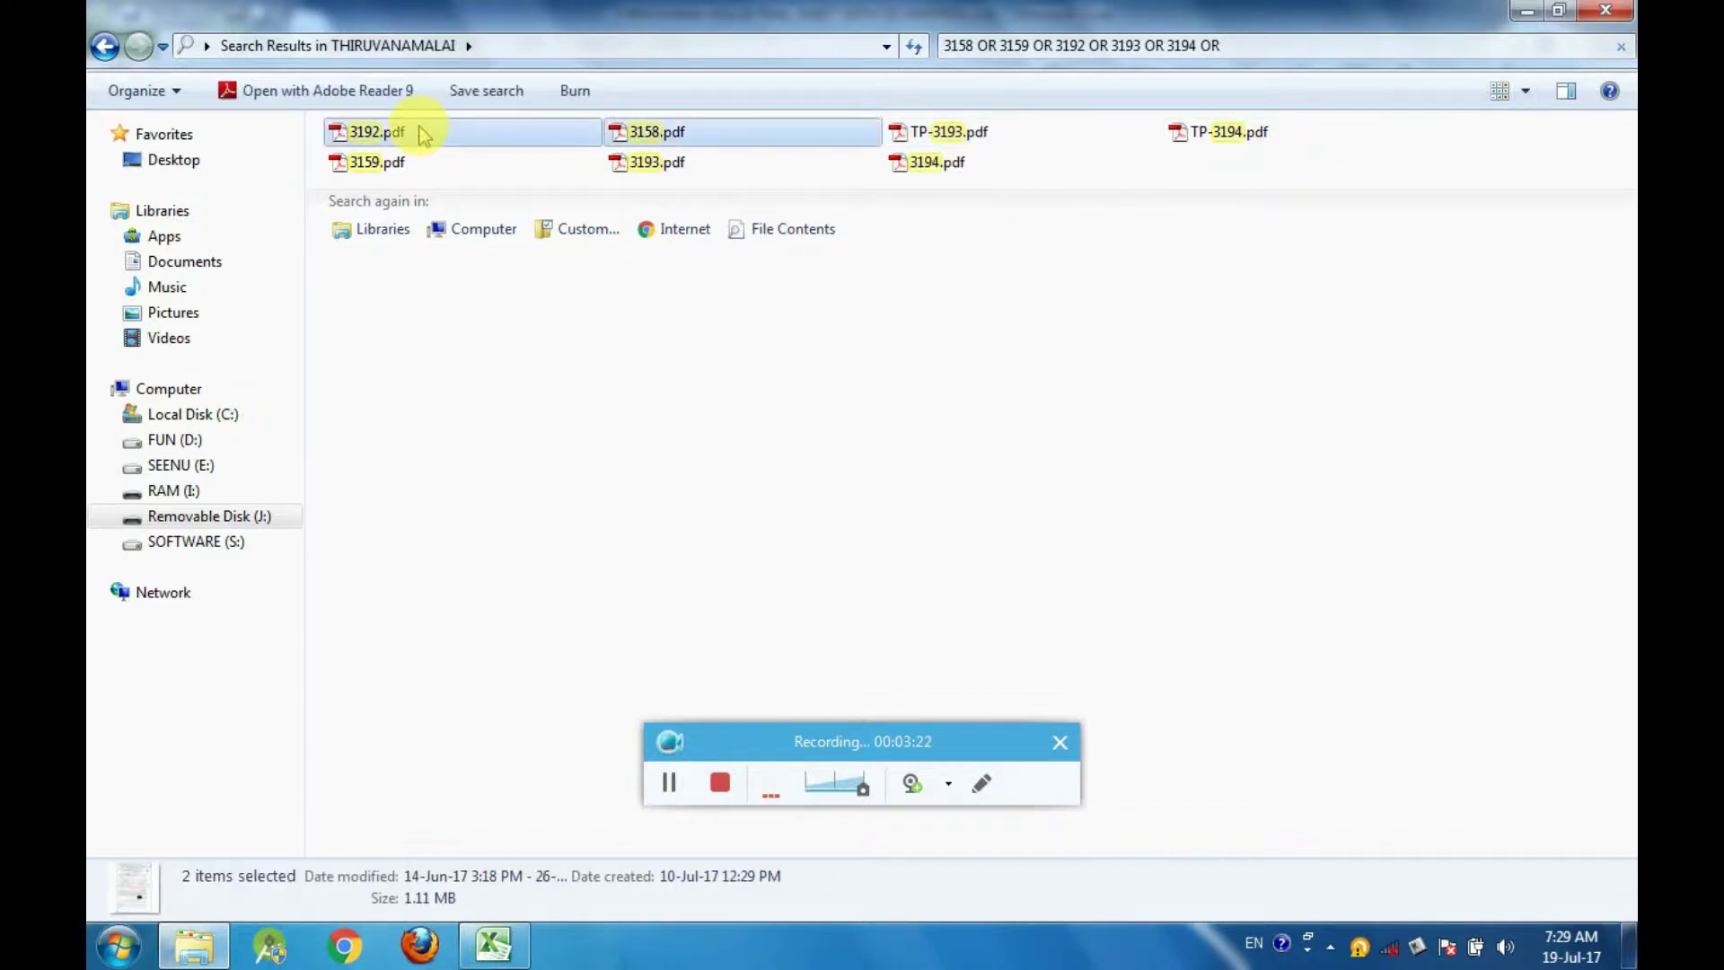
{"action": "left_click", "coordinate": [375, 172]}
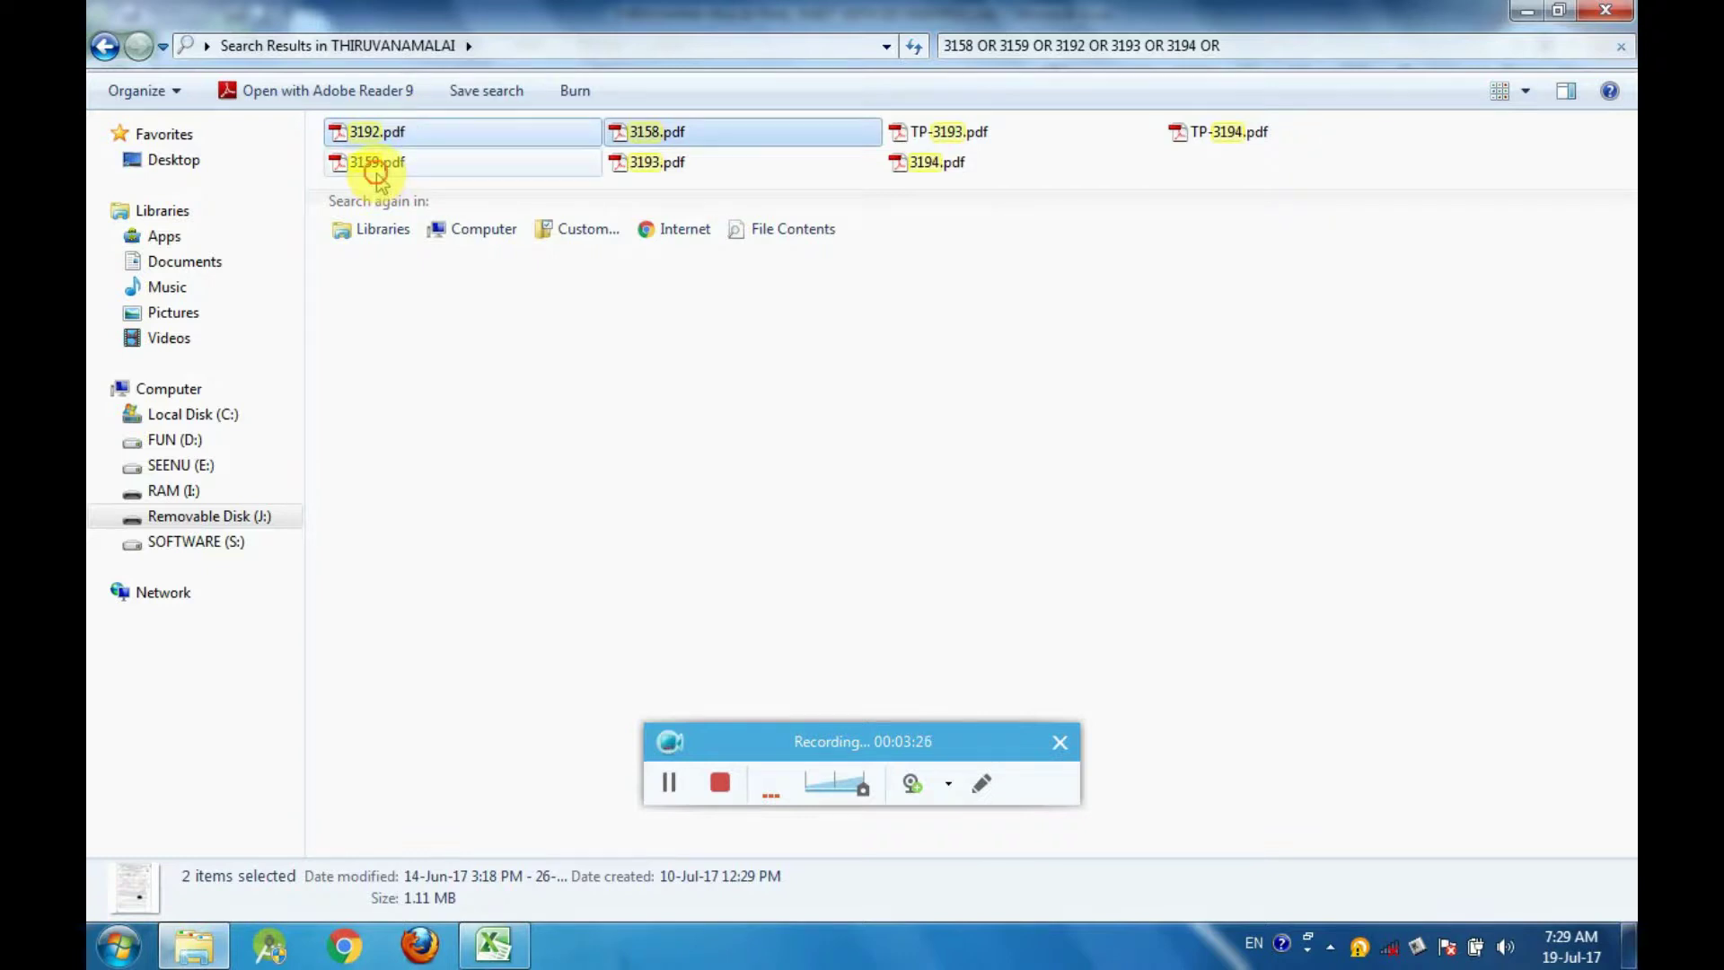
{"action": "key", "text": "shift+Right"}
{"action": "key", "text": "shift+Right"}
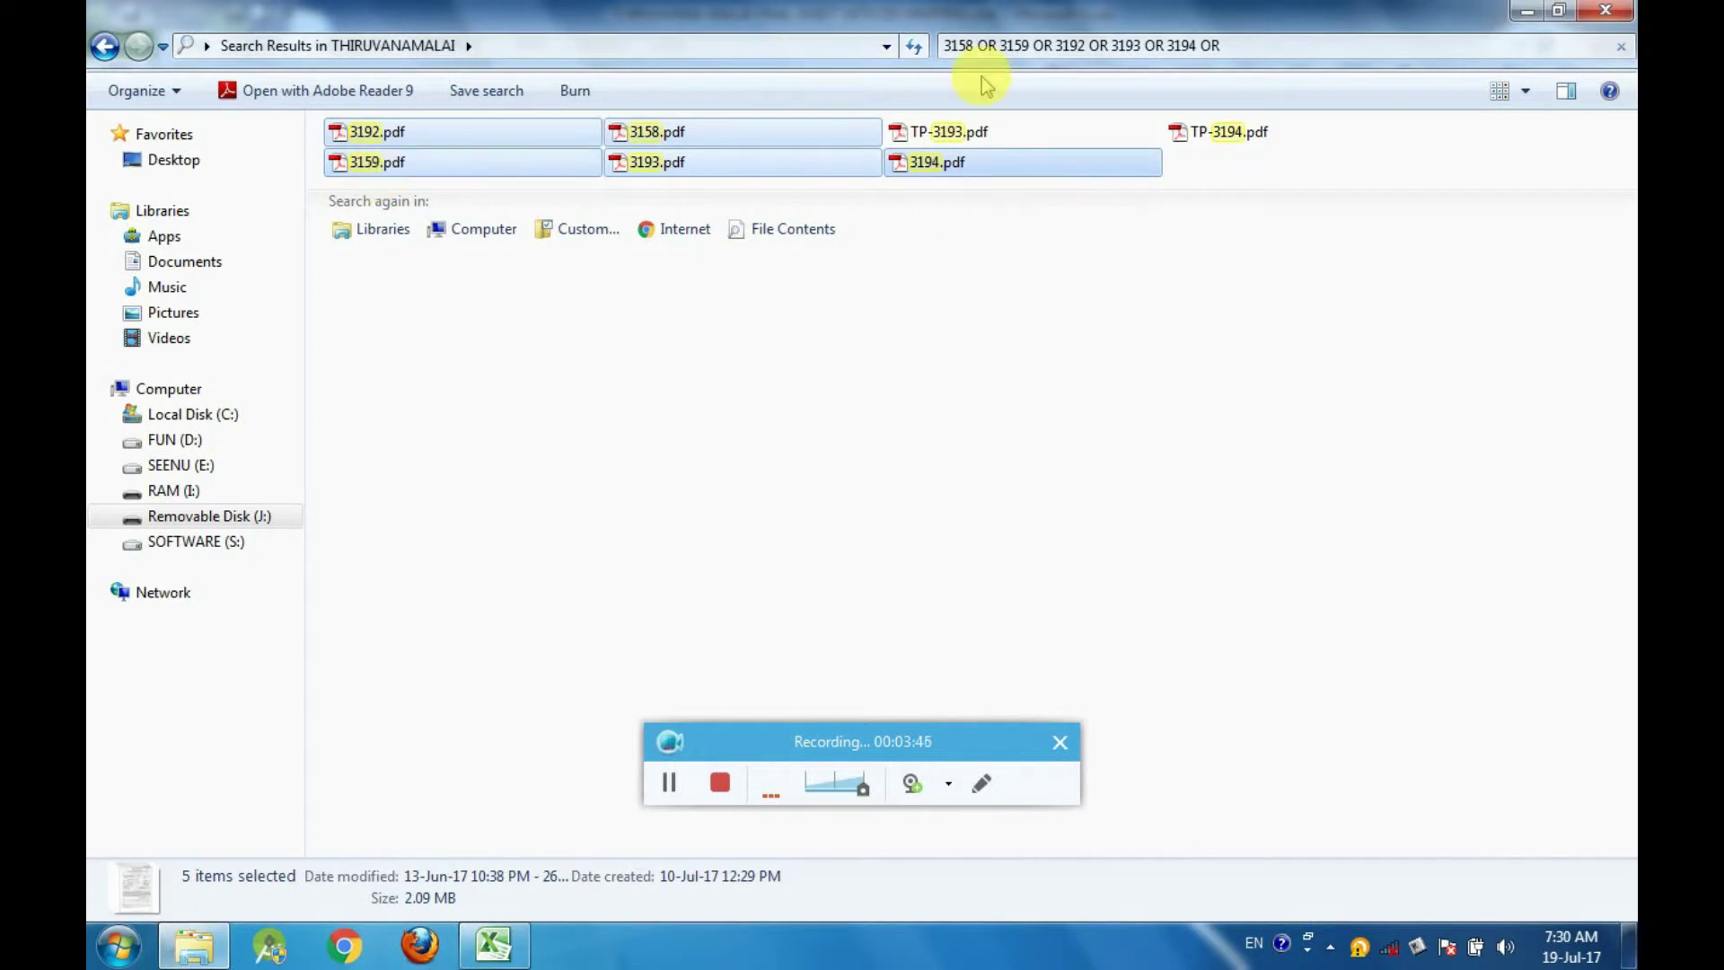
Place the cursor at the end of the search query.
{"action": "left_click", "coordinate": [997, 44]}
{"action": "left_click", "coordinate": [997, 45]}
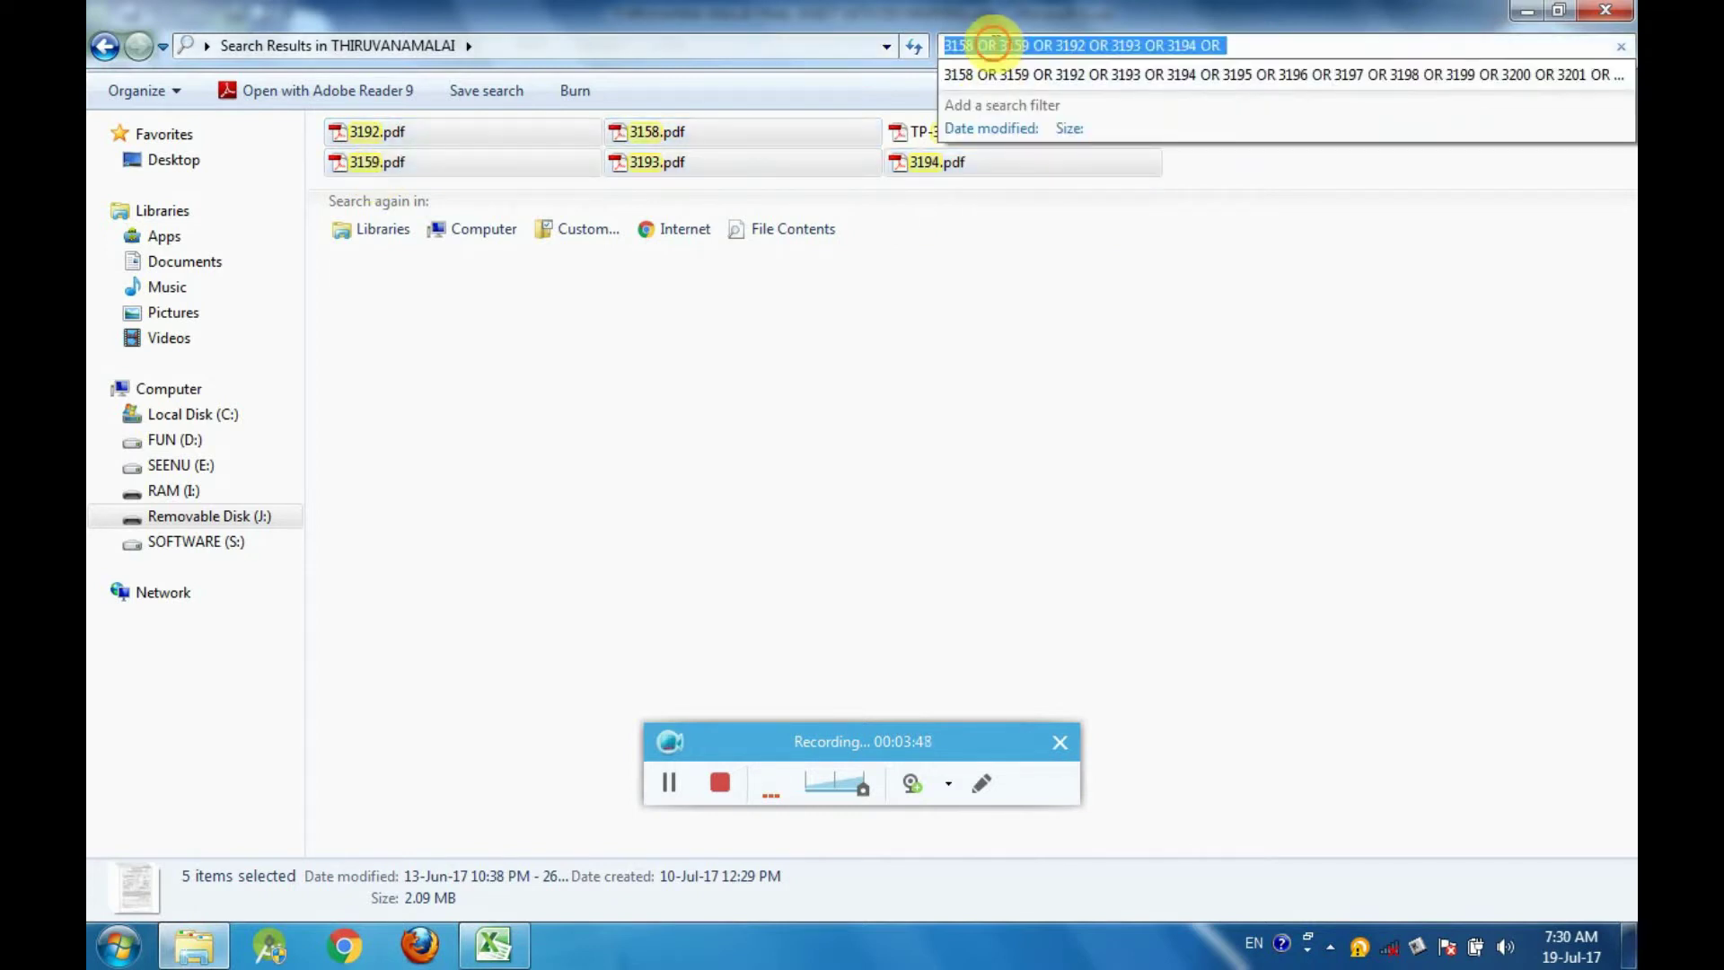
{"action": "left_click", "coordinate": [992, 45]}
{"action": "left_click", "coordinate": [1337, 51]}
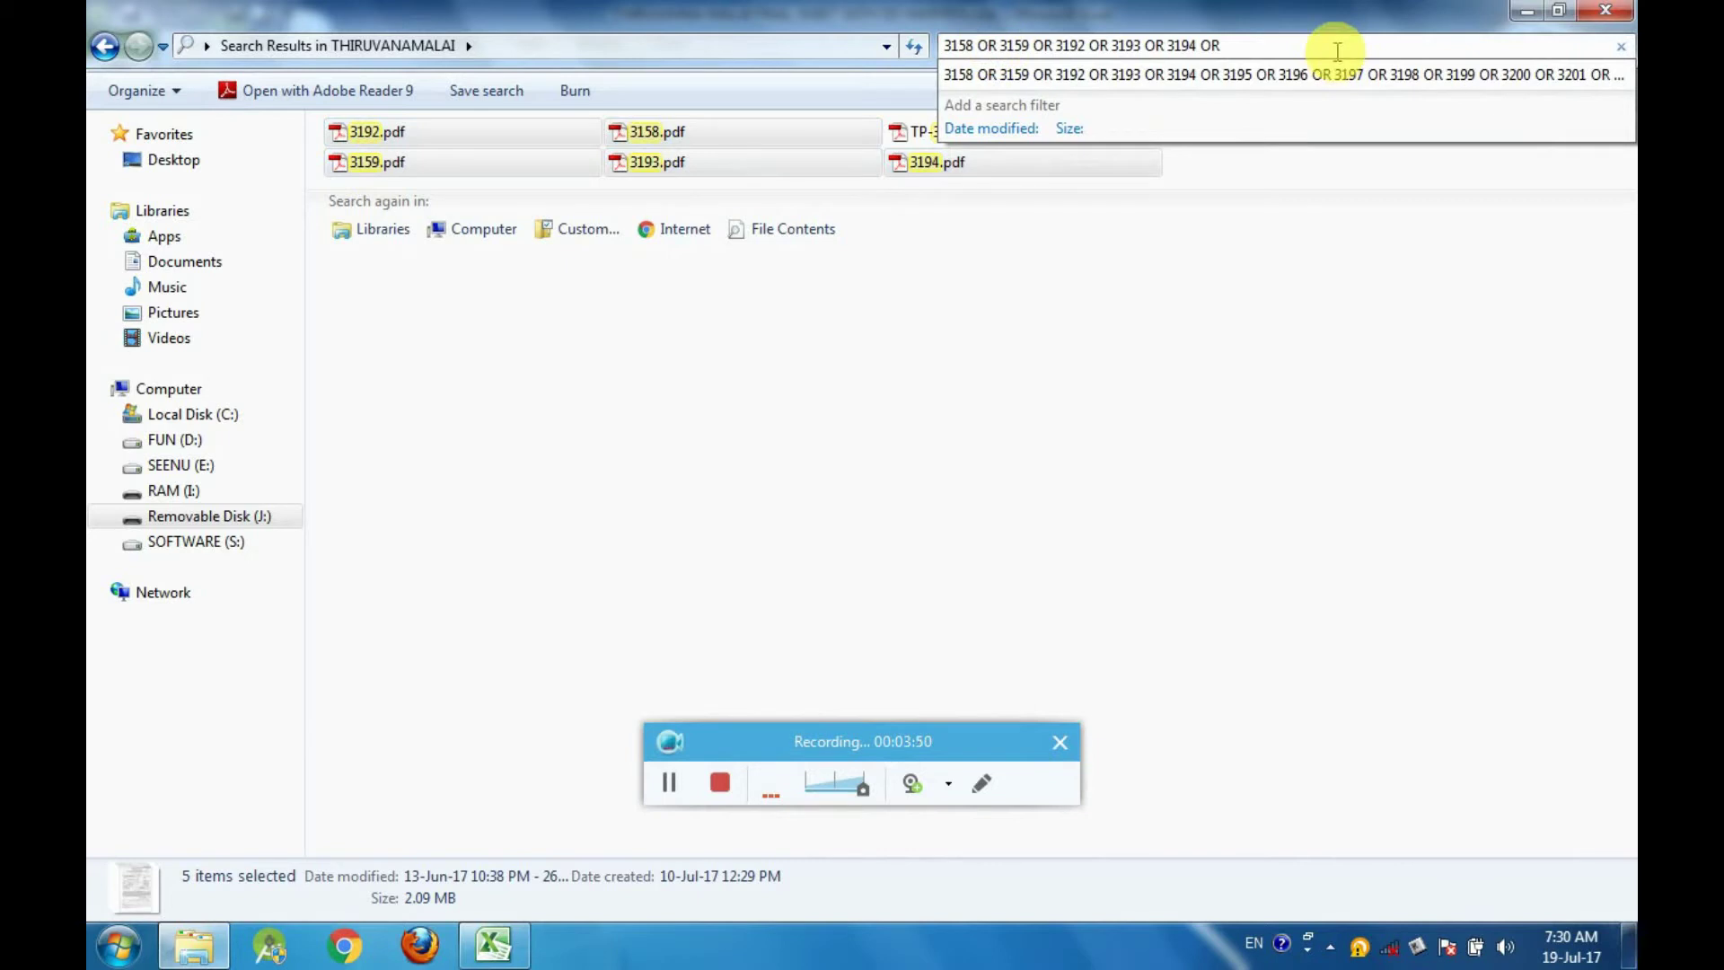